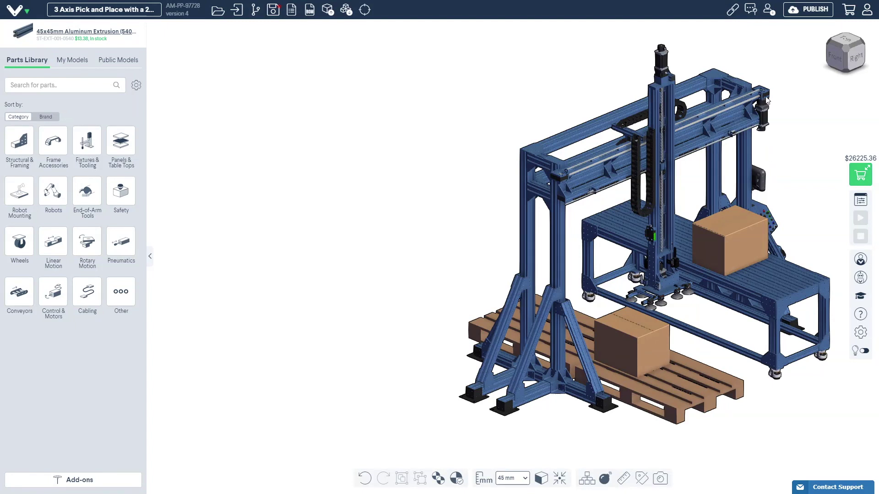
# Inspect the timing belt, ball screw, rotary actuator and controller, then hide the Parts Library
pyautogui.click(767, 97)
pyautogui.click(663, 220)
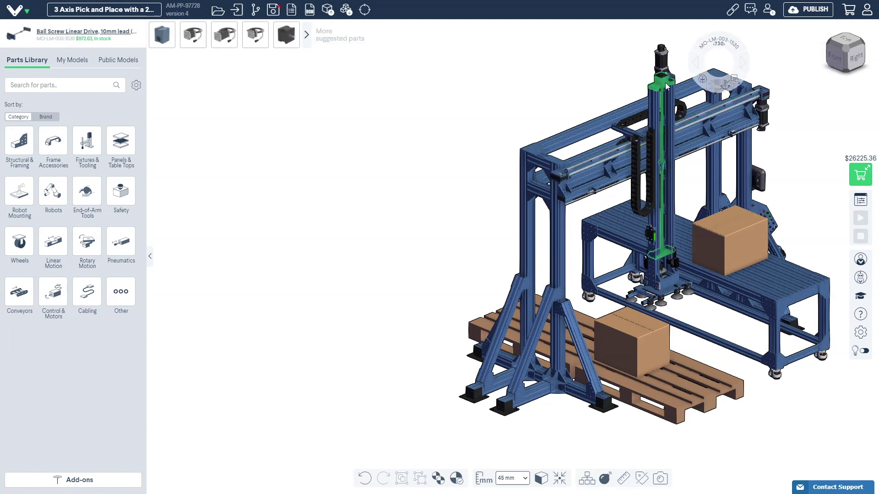
pyautogui.click(719, 273)
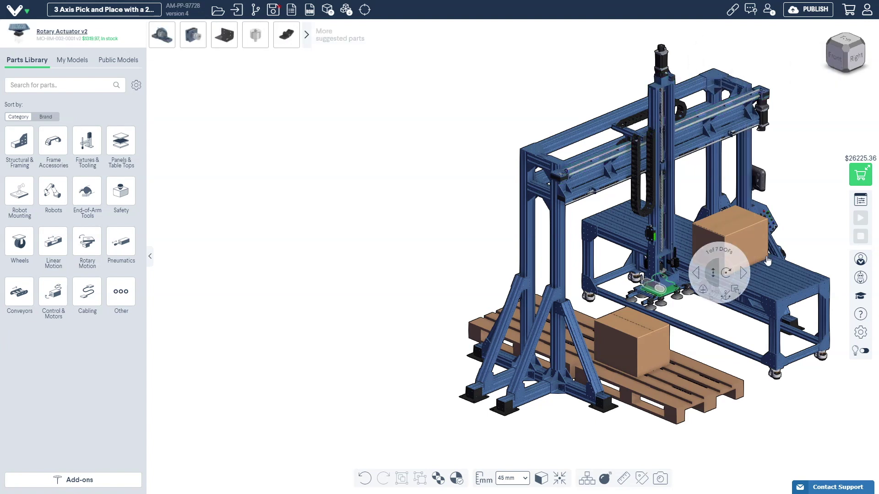
pyautogui.click(771, 220)
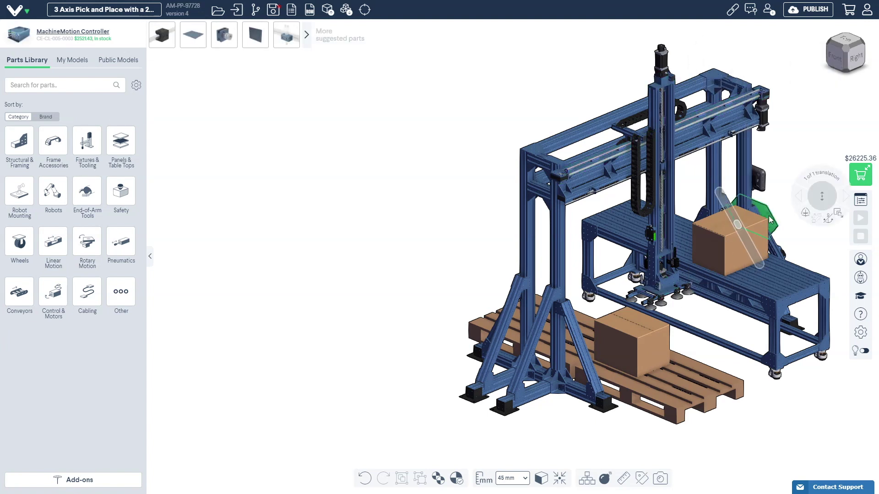
pyautogui.click(436, 200)
pyautogui.click(150, 261)
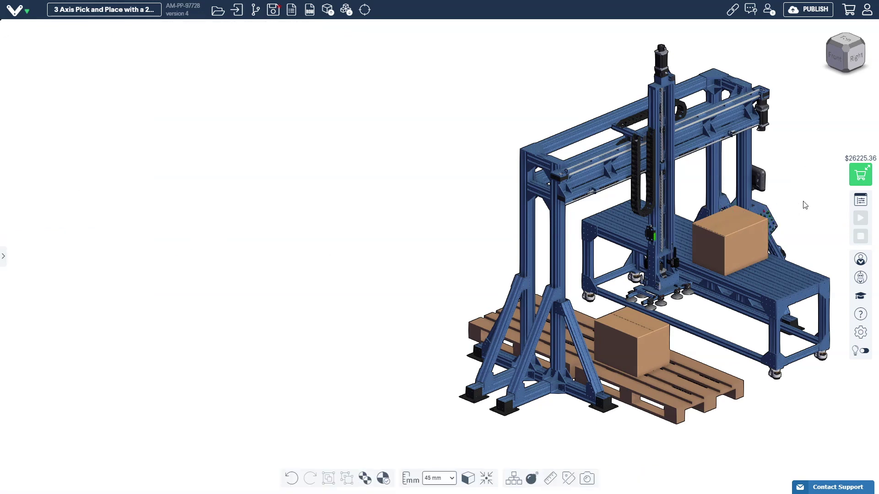
# In MachineLogic, add an actuator named 'X Axis', type Timing Belt, linked to the horizontal belt part
pyautogui.click(860, 201)
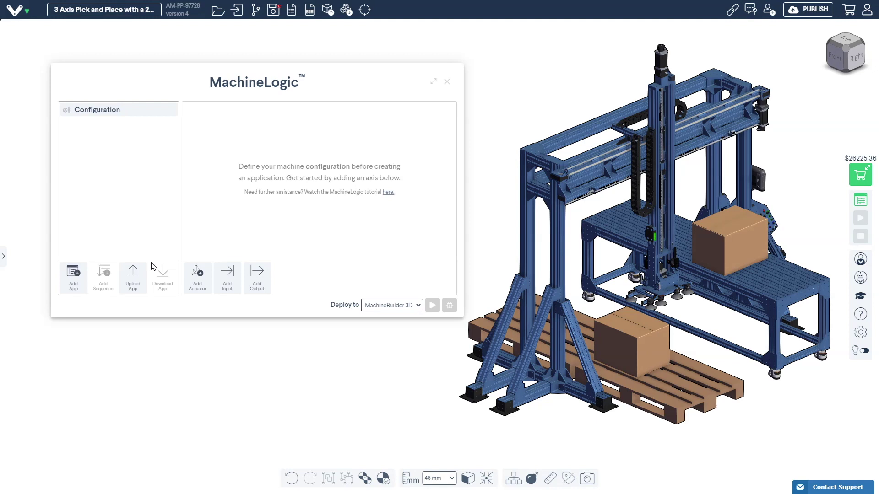
pyautogui.click(197, 275)
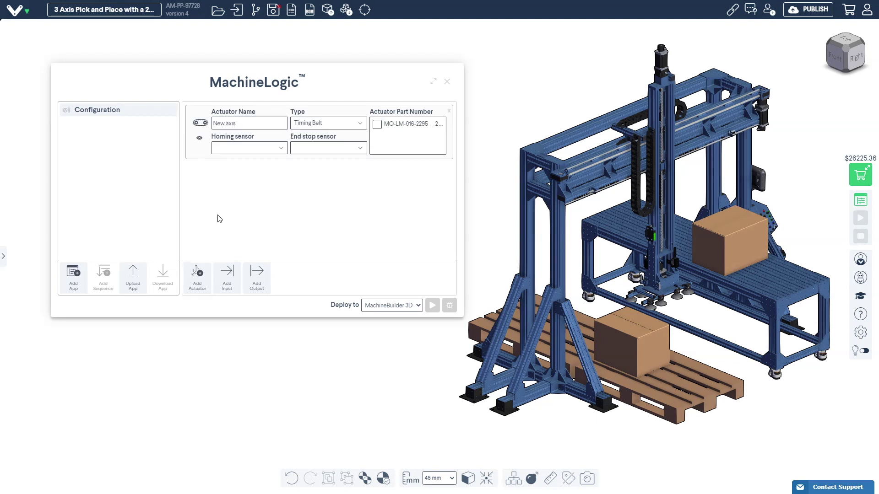
pyautogui.click(257, 127)
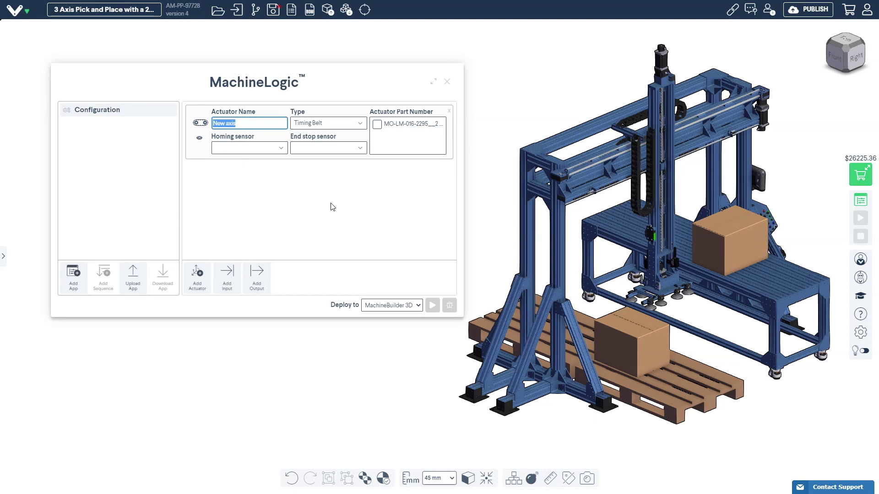
pyautogui.write('X Axis')
pyautogui.click(359, 125)
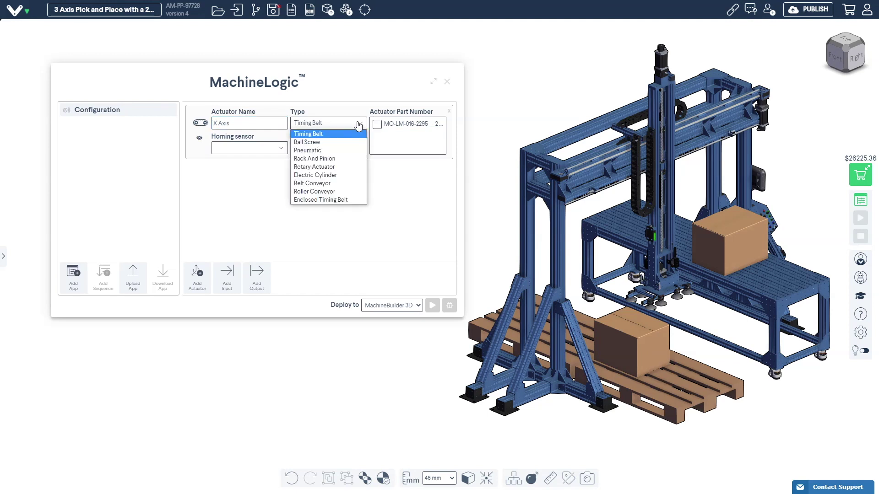
pyautogui.click(357, 134)
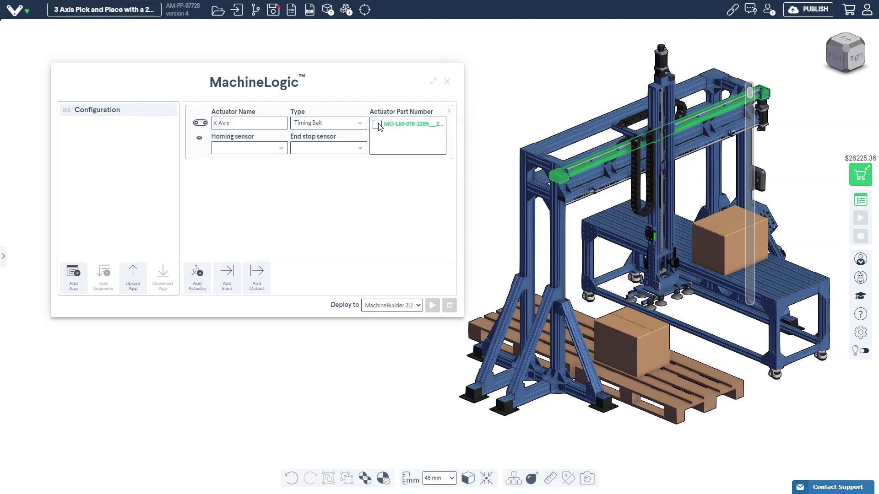
pyautogui.click(377, 124)
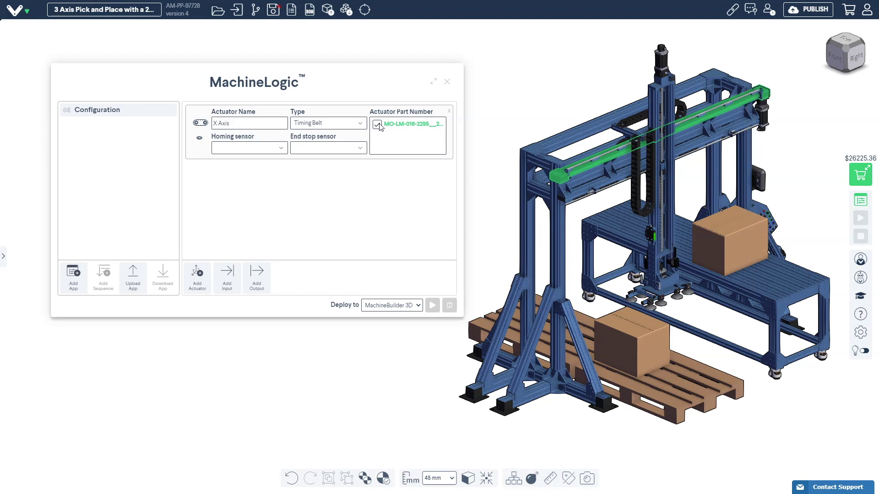
pyautogui.scroll(3, 775, 132)
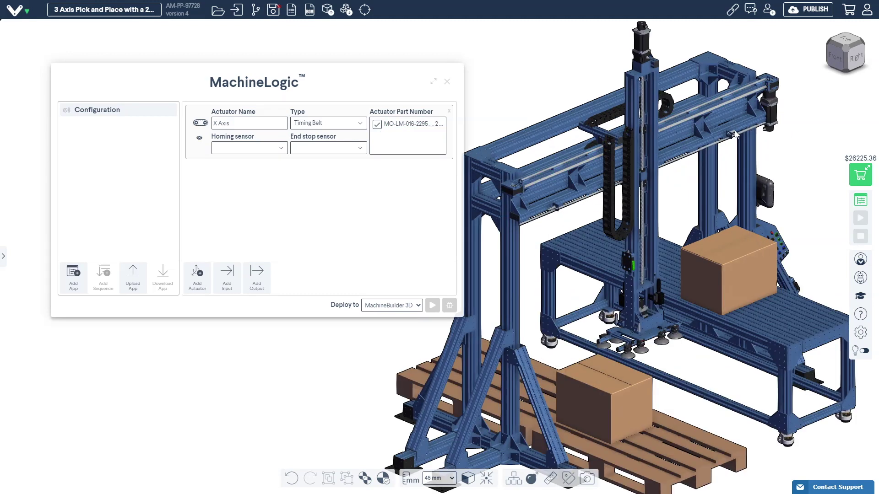
# Give X Axis homing sensor 1013 and end stop sensor 1011, then add a second actuator
pyautogui.click(772, 109)
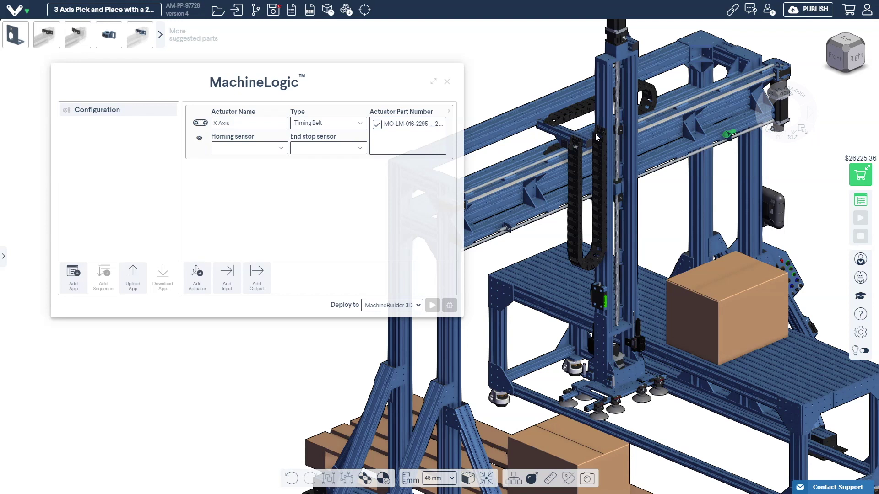
pyautogui.click(267, 149)
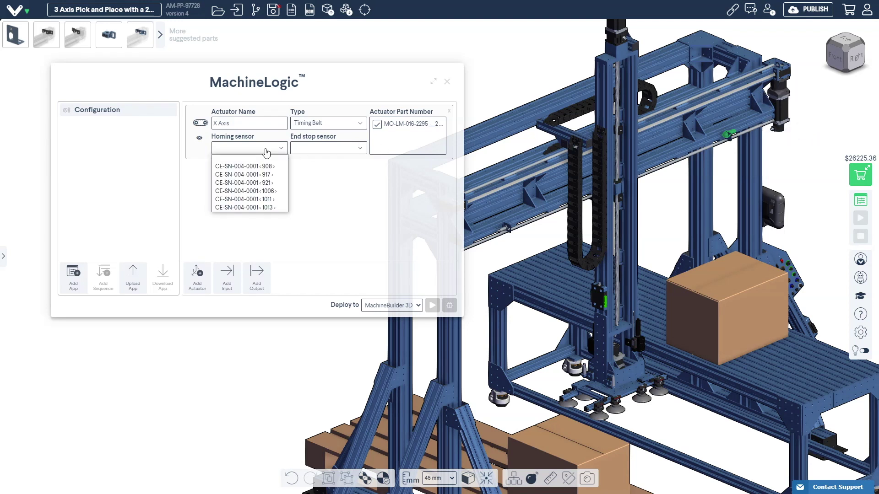
pyautogui.click(268, 206)
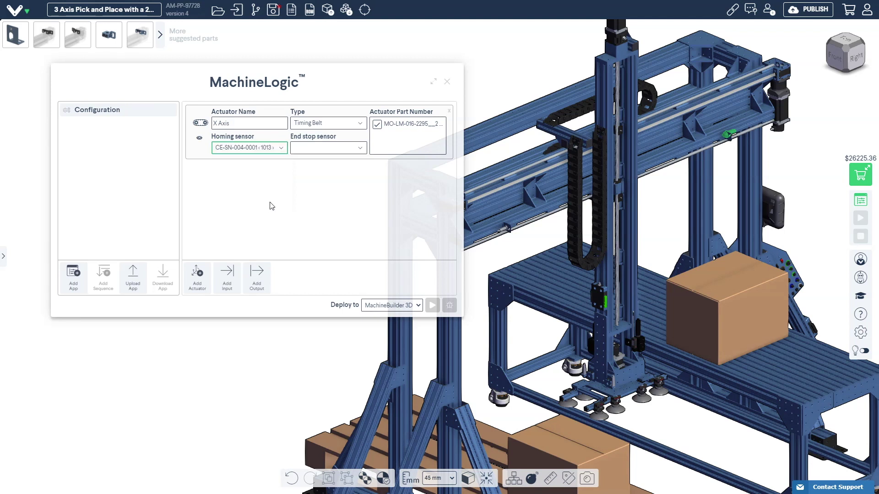
pyautogui.click(504, 234)
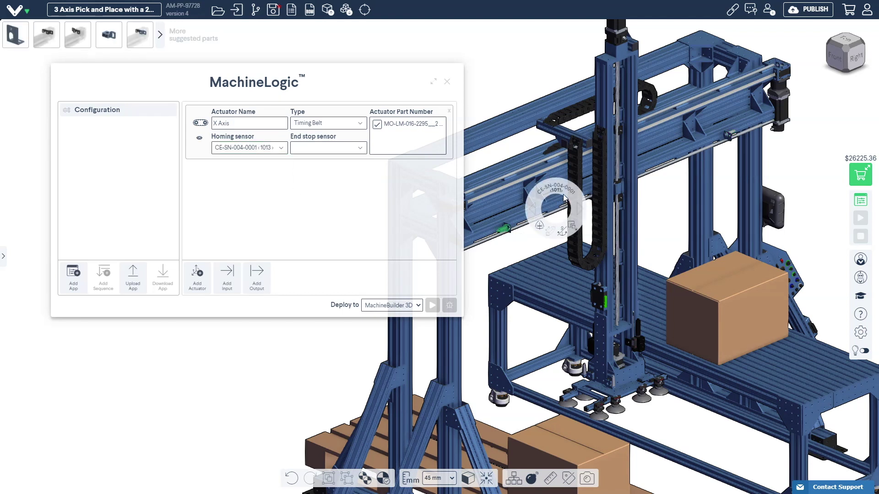
pyautogui.click(359, 147)
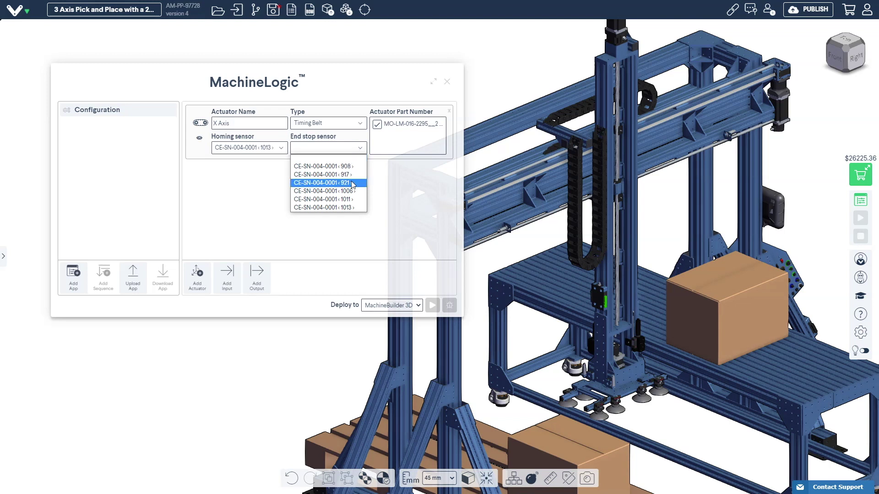
pyautogui.click(348, 199)
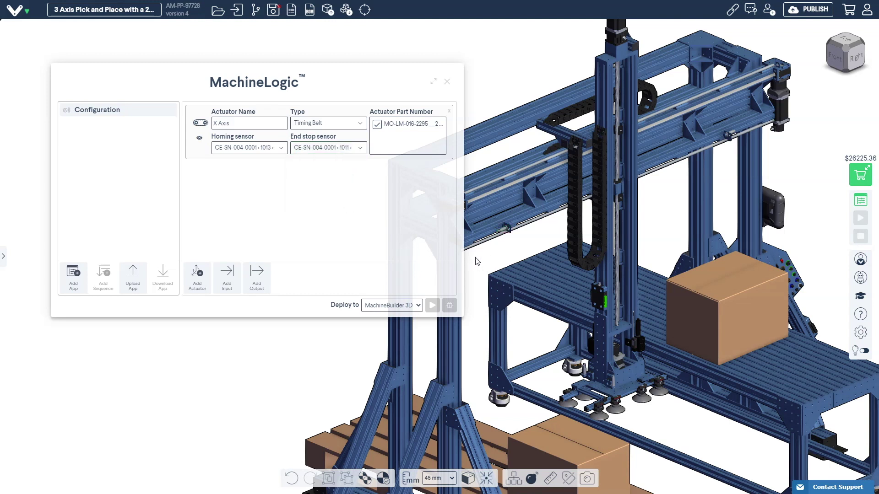
pyautogui.click(197, 276)
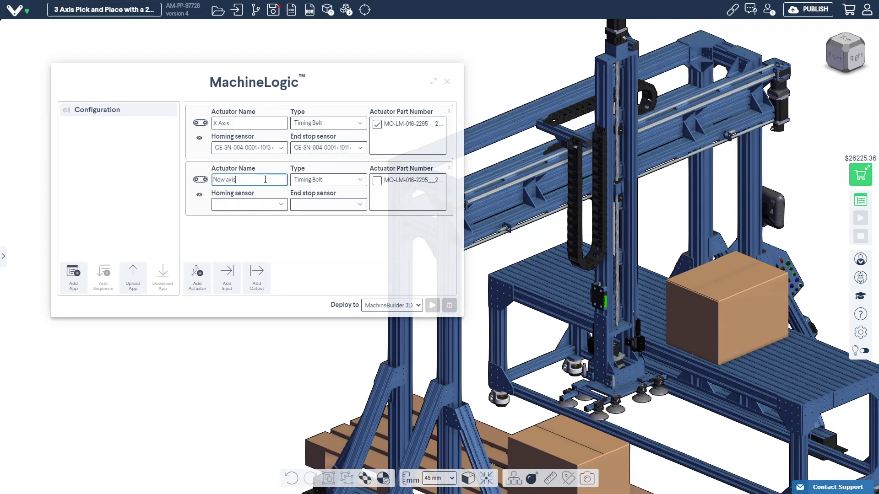
# Configure 'Z Axis' as Ball Screw on the vertical part with sensors 917 and 908; add a rotary actuator
pyautogui.write('Z Axis')
pyautogui.click(334, 178)
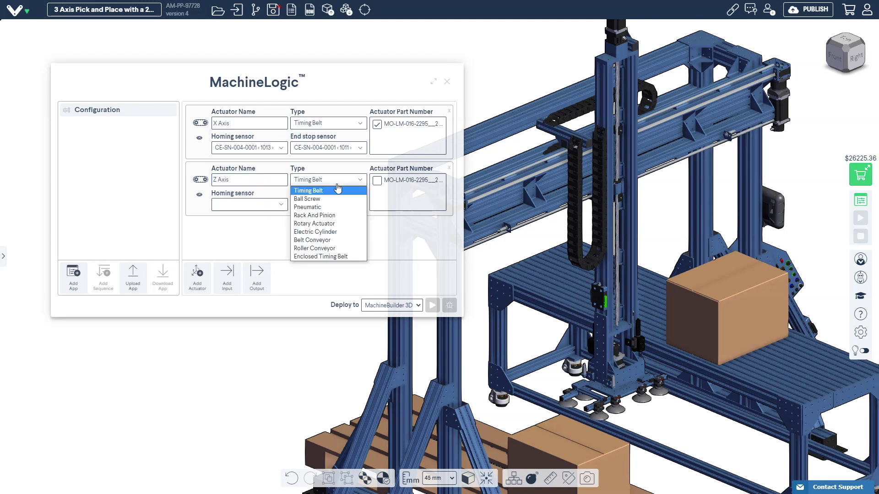
pyautogui.click(337, 200)
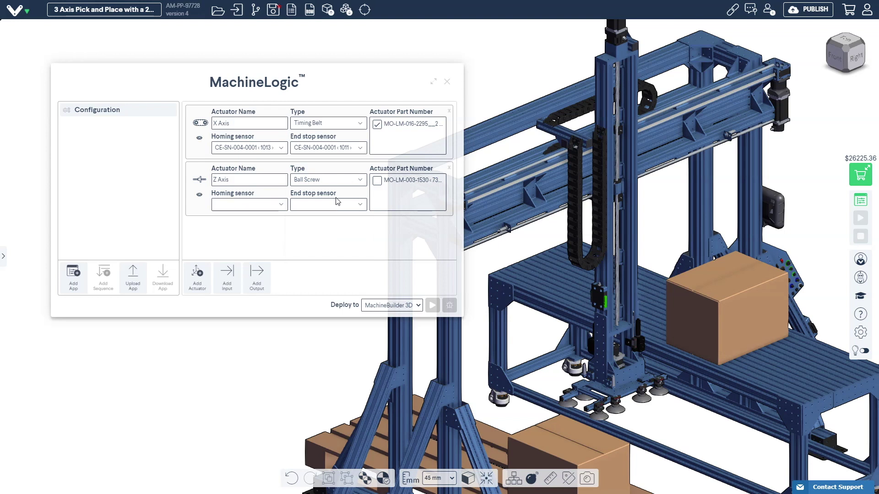
pyautogui.click(377, 181)
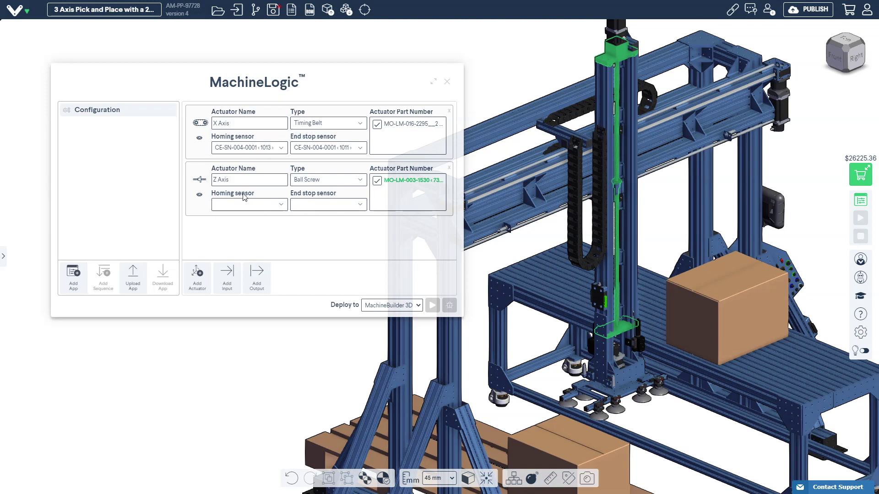
pyautogui.click(244, 209)
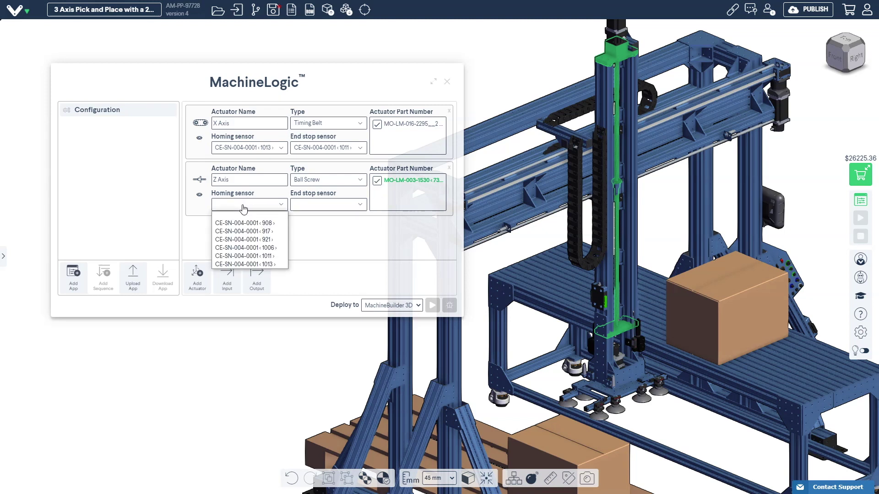
pyautogui.click(254, 231)
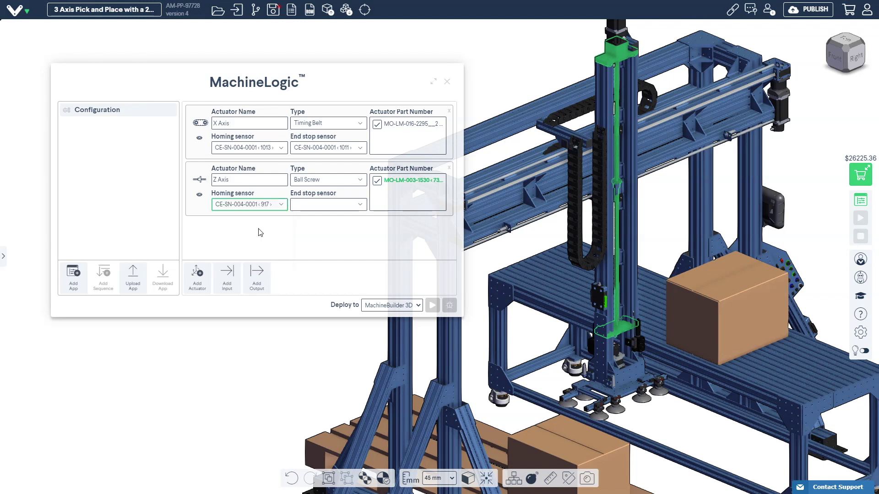
pyautogui.click(328, 206)
pyautogui.click(332, 223)
pyautogui.click(197, 274)
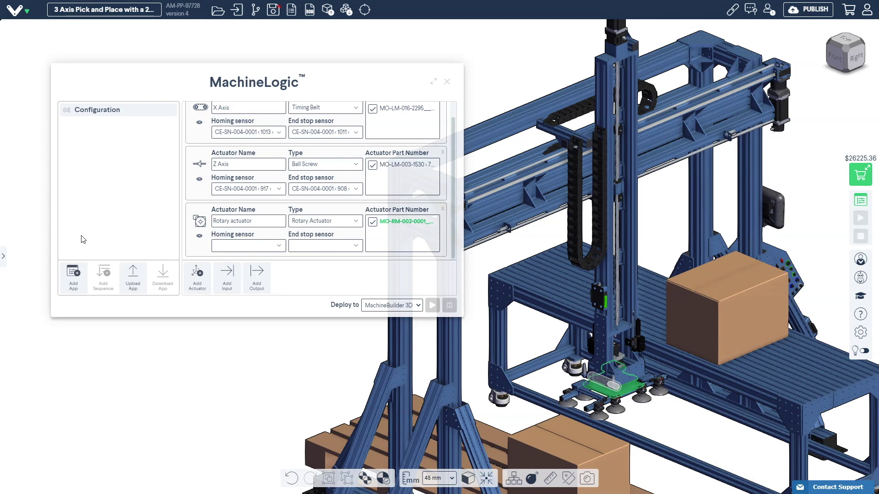
# Create a new application named 'Pick and place'
pyautogui.click(73, 276)
pyautogui.click(103, 131)
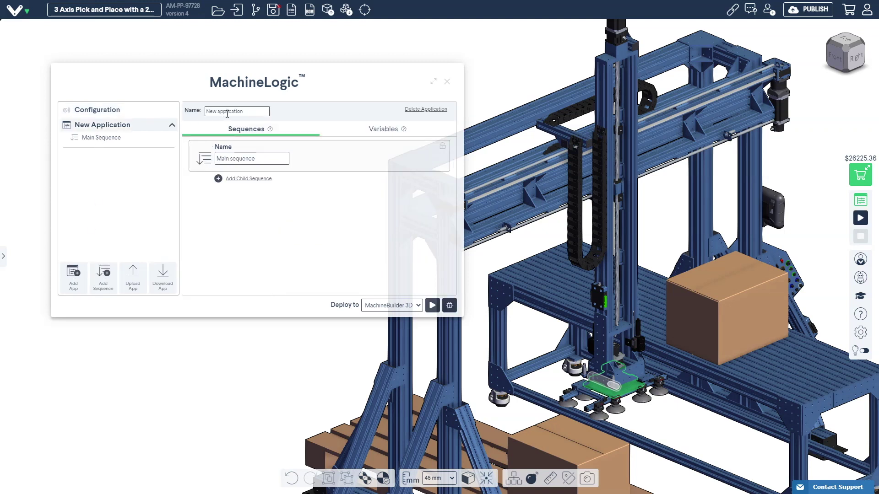
pyautogui.click(186, 110)
pyautogui.write('Pick and place')
pyautogui.press('Return')
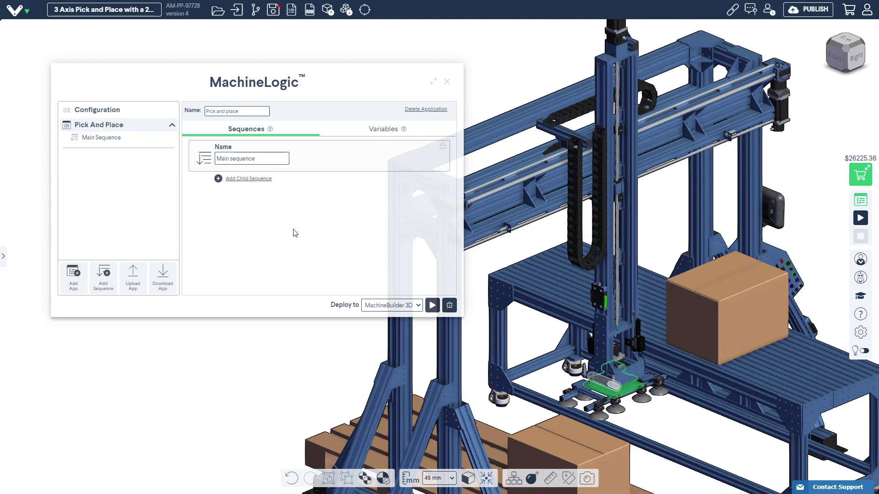
# Add a child sequence named 'Homing sequence' under the main sequence
pyautogui.click(261, 180)
pyautogui.moveTo(280, 192); pyautogui.dragTo(212, 196)
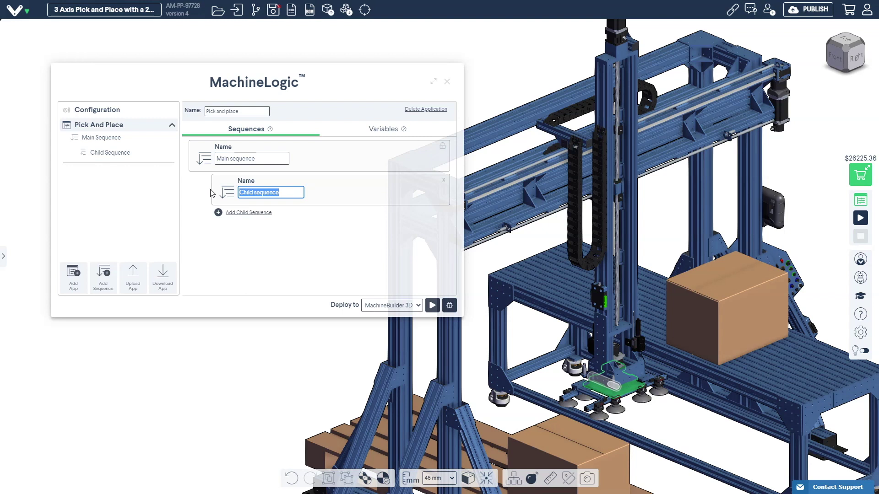
pyautogui.write('Homing sequence')
# Make the Homing sequence move Z Axis to home, then X Axis to home
pyautogui.click(154, 208)
pyautogui.click(127, 155)
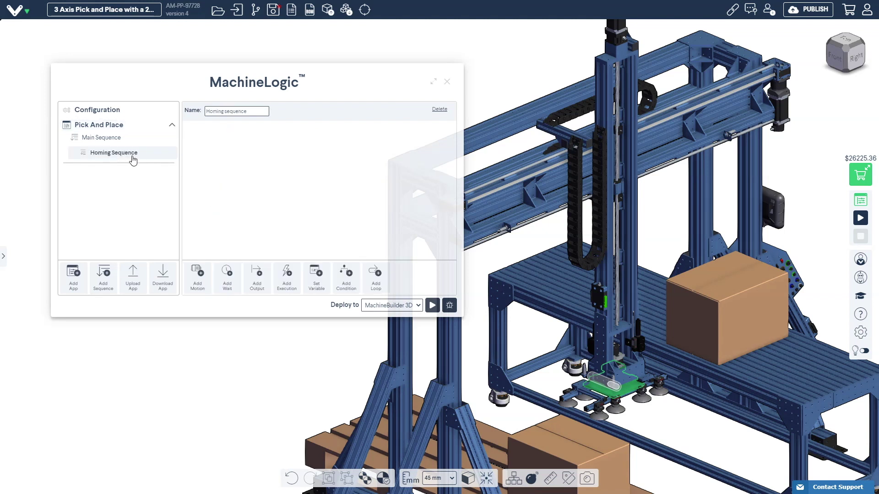
pyautogui.click(203, 276)
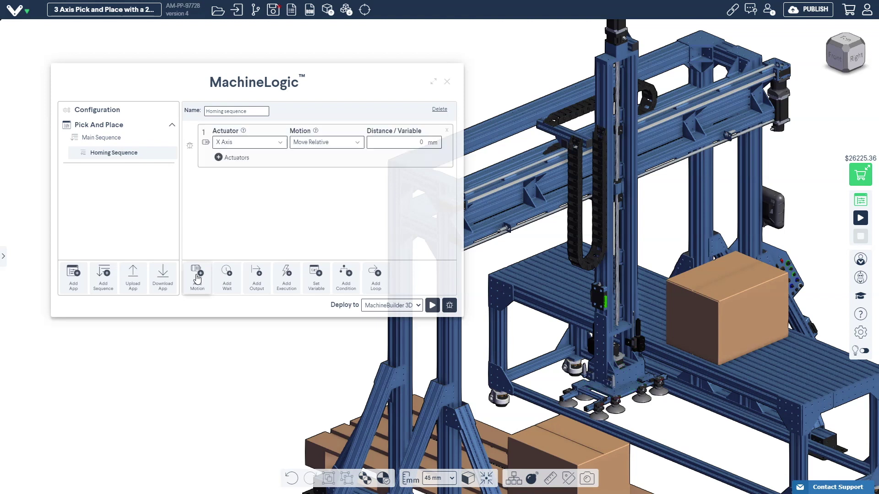
pyautogui.click(279, 143)
pyautogui.click(272, 162)
pyautogui.click(323, 145)
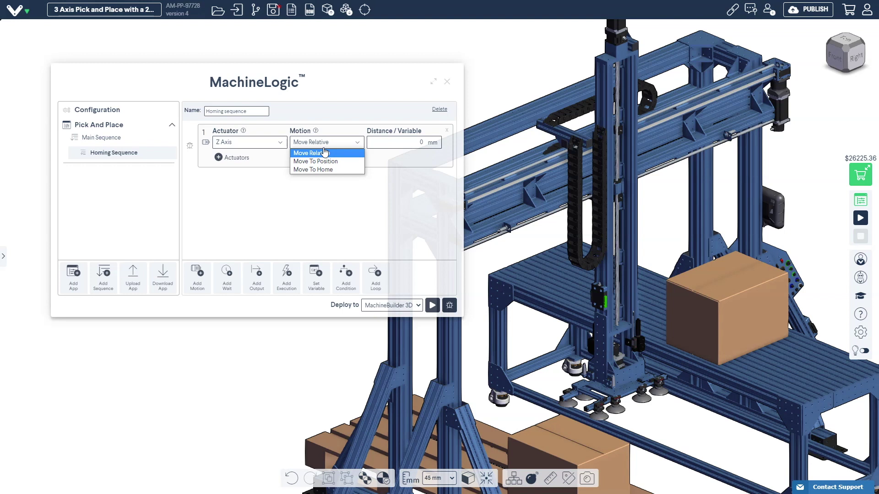
pyautogui.click(315, 169)
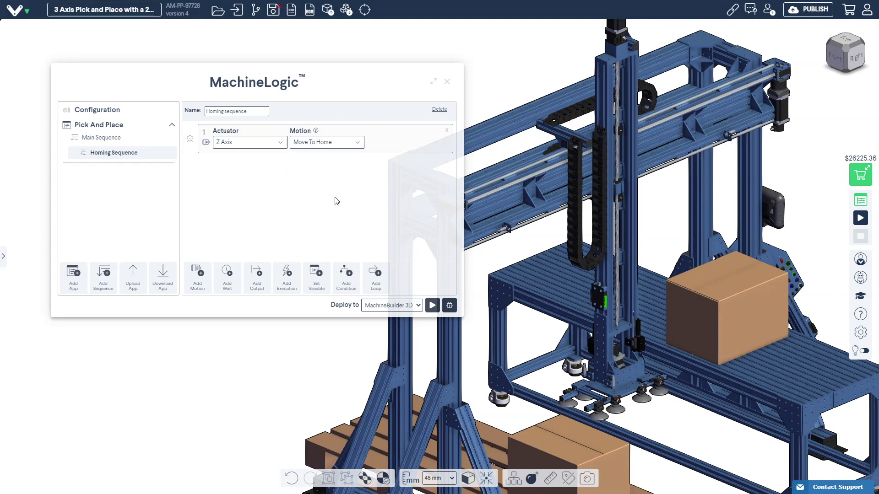
pyautogui.click(197, 275)
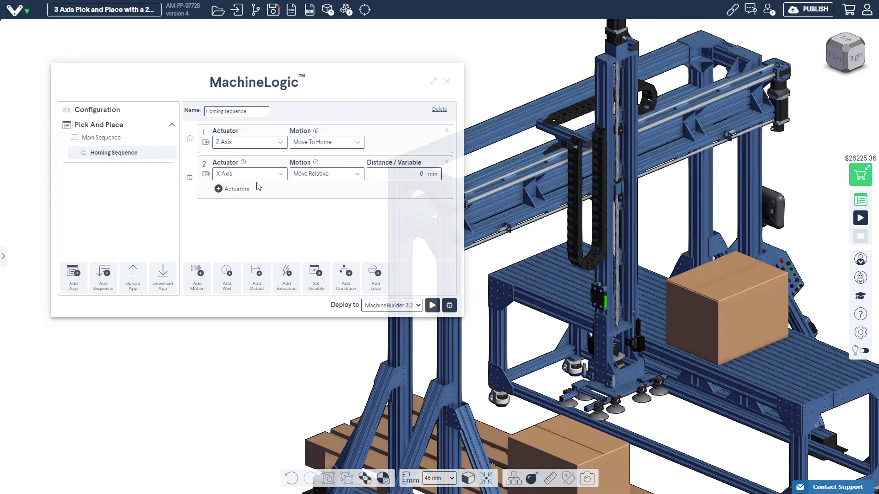
pyautogui.click(330, 178)
pyautogui.click(326, 201)
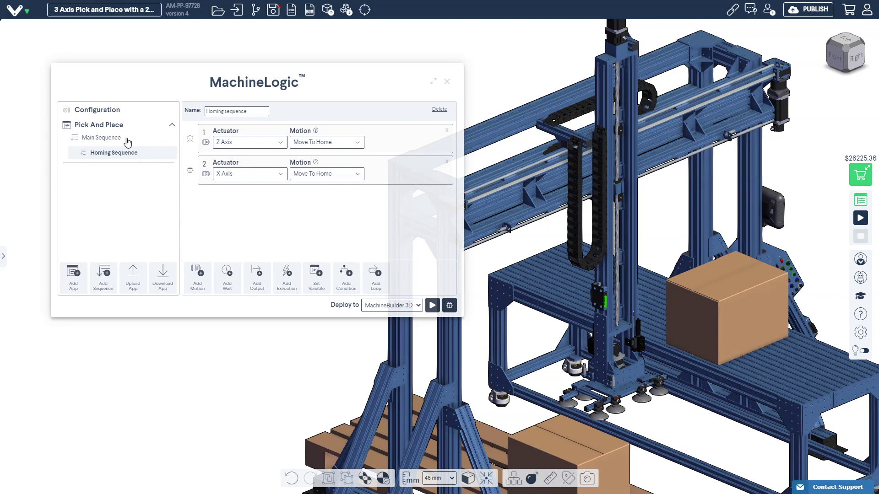
# Add a second child sequence named 'Pick position' to the app and open it
pyautogui.click(117, 127)
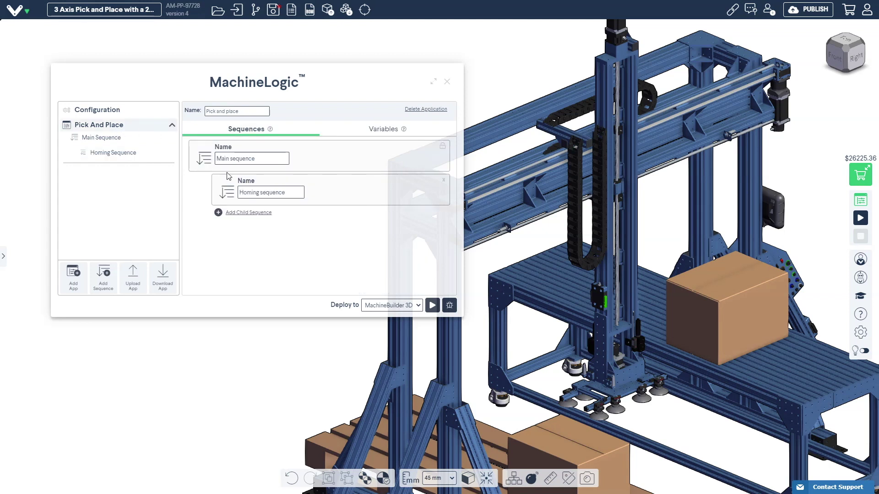
pyautogui.click(248, 212)
pyautogui.moveTo(286, 226); pyautogui.dragTo(221, 229)
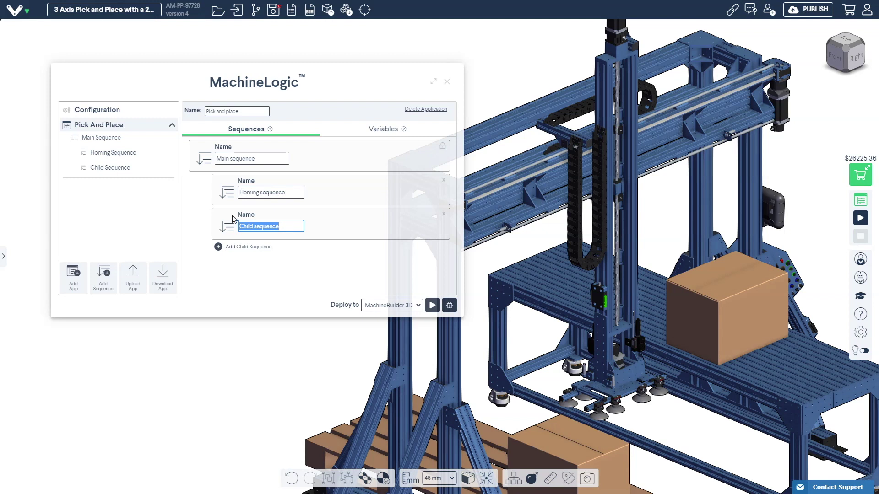
pyautogui.write('Pick position')
pyautogui.click(301, 286)
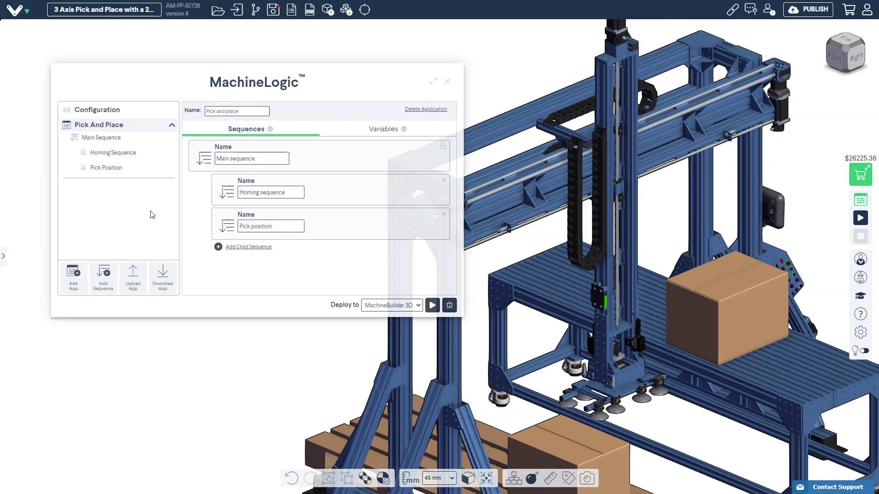
pyautogui.click(108, 168)
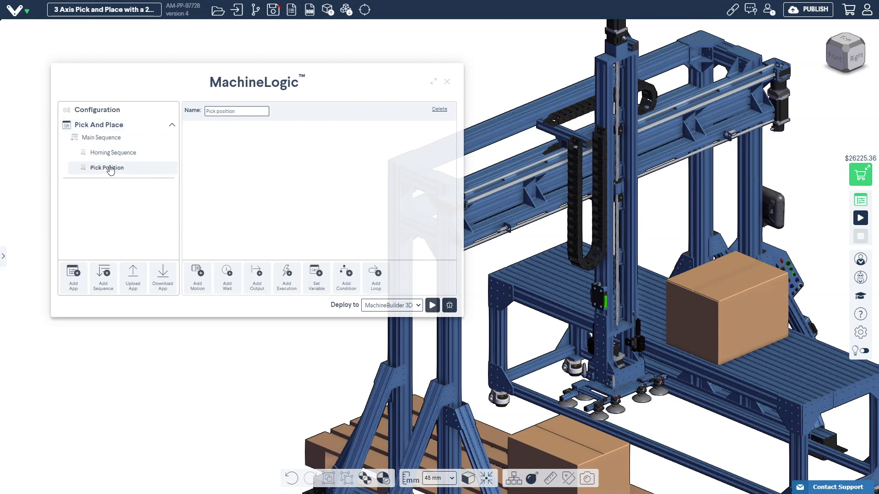
# Add an X Axis Move To Home motion to Pick position
pyautogui.click(200, 280)
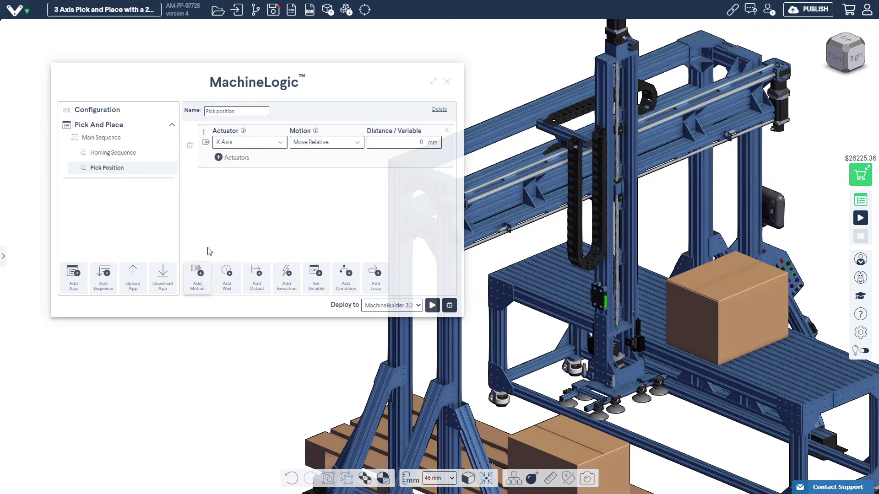
pyautogui.click(349, 146)
pyautogui.click(341, 170)
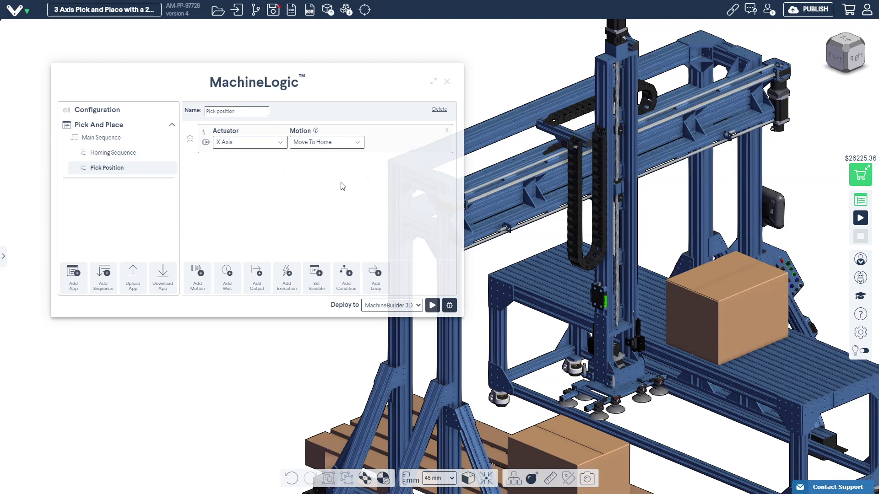
# Add a Z Axis move to position 180 mm, then add another child sequence to the app
pyautogui.click(197, 275)
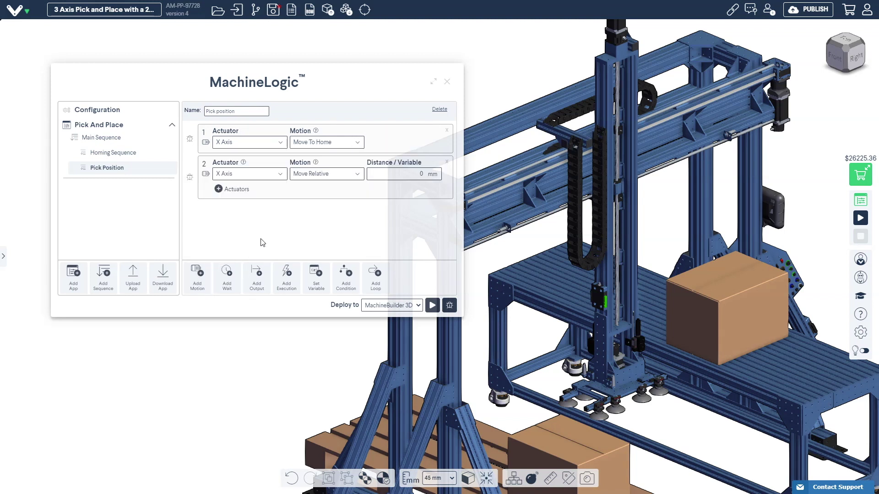
pyautogui.click(279, 174)
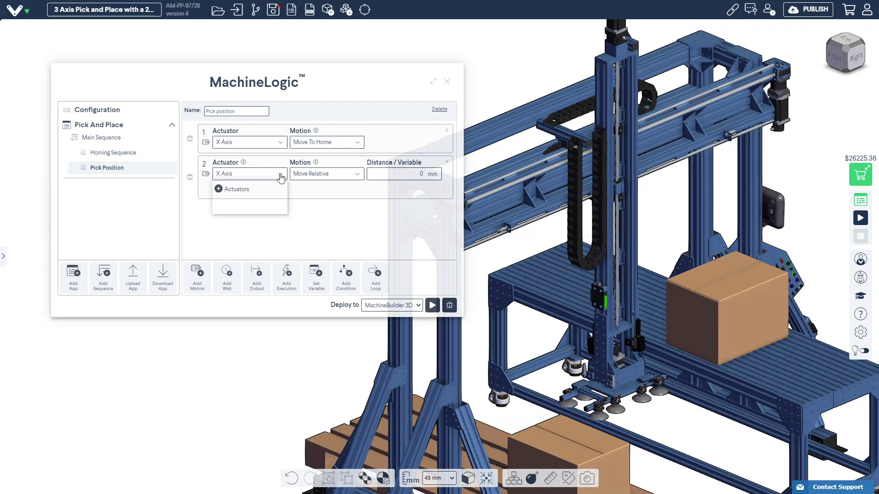
pyautogui.click(273, 194)
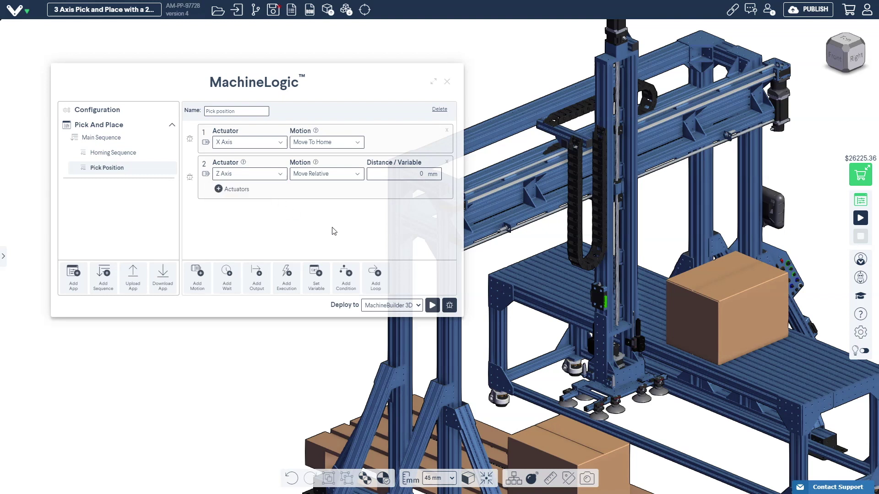
pyautogui.click(350, 177)
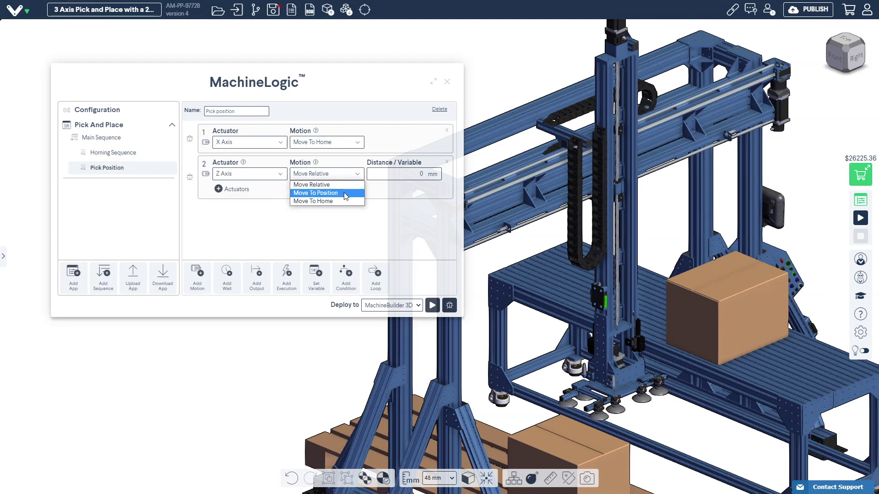
pyautogui.click(344, 193)
pyautogui.click(420, 173)
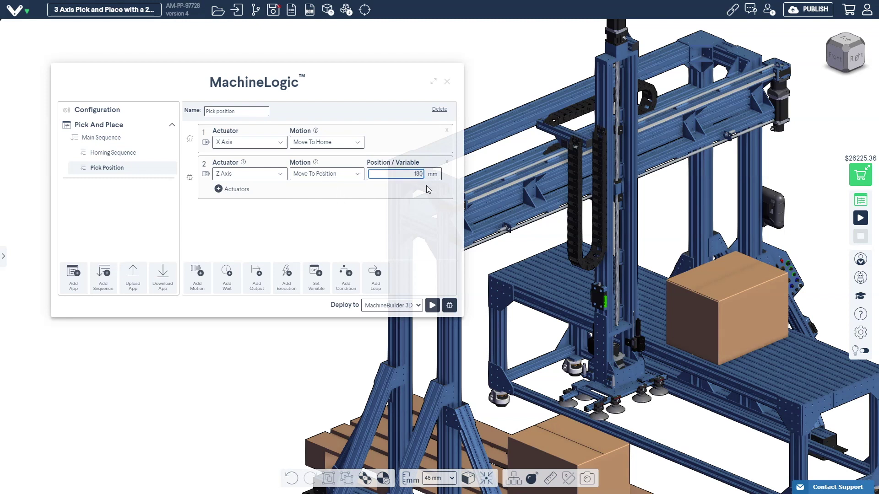
pyautogui.write('180')
pyautogui.click(338, 220)
pyautogui.click(123, 136)
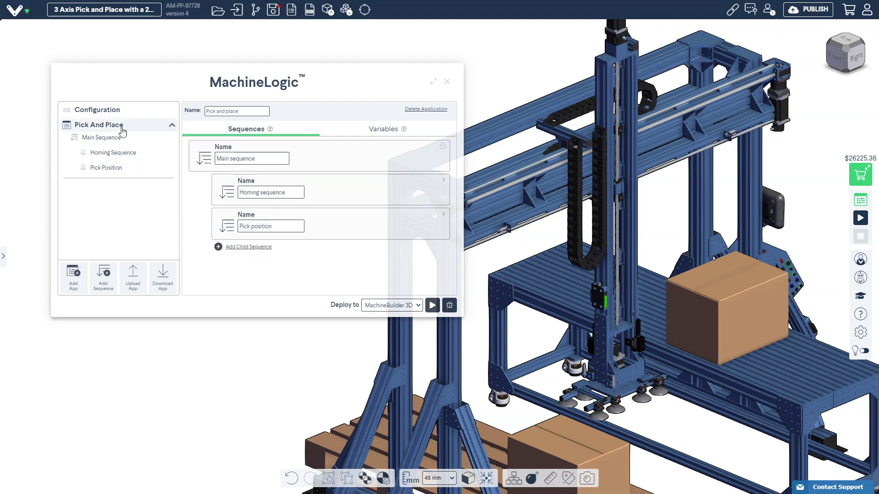
pyautogui.click(258, 249)
# Rename the new child sequence 'Place position' and open it
pyautogui.moveTo(275, 260); pyautogui.dragTo(232, 259)
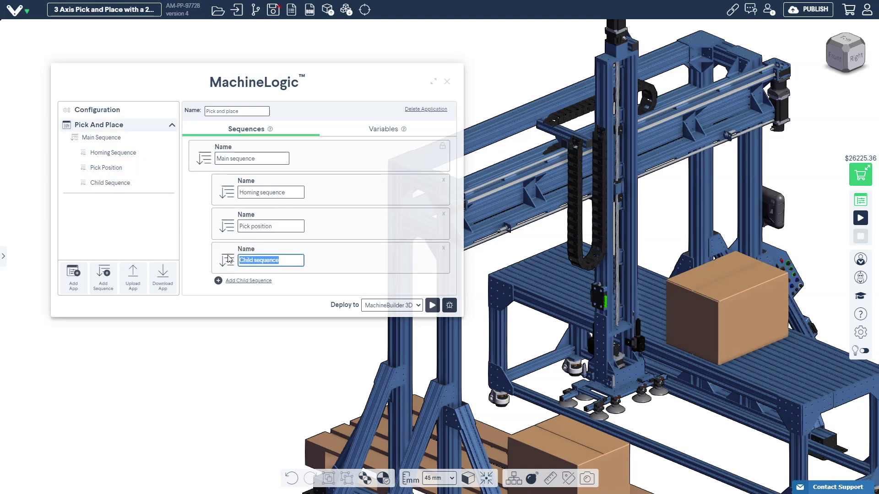
pyautogui.write('Plac')
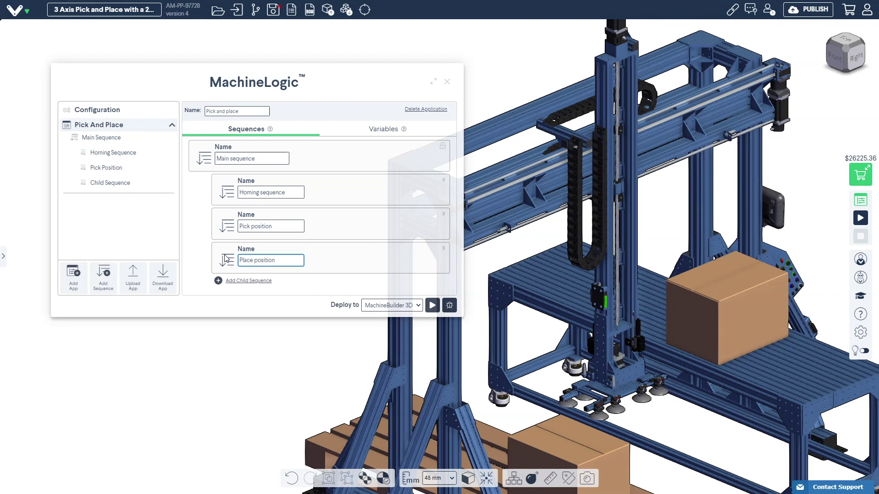
pyautogui.write('e position')
pyautogui.click(347, 293)
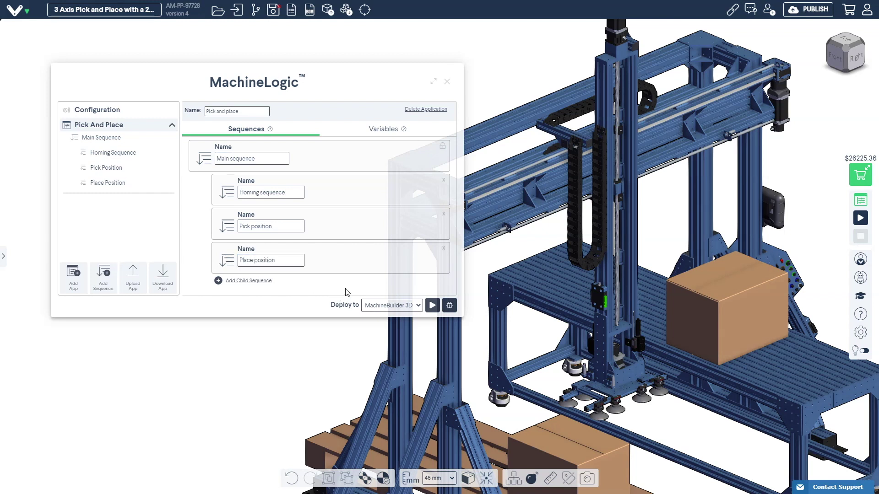
pyautogui.click(117, 183)
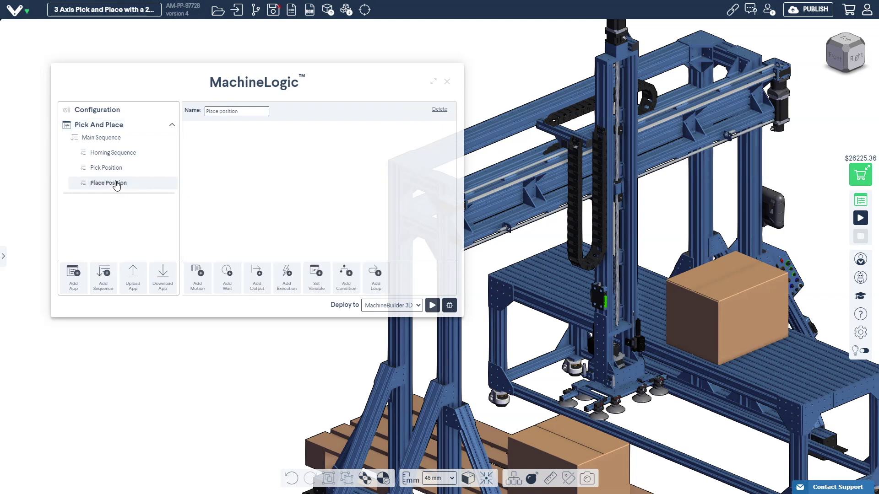
# Add a first motion moving the Z Axis to position 100 mm, then a second motion
pyautogui.click(197, 273)
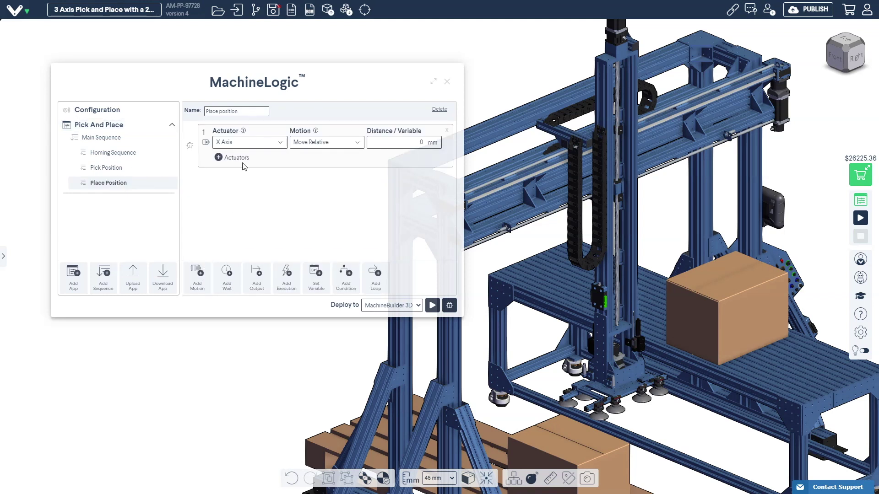
pyautogui.click(250, 142)
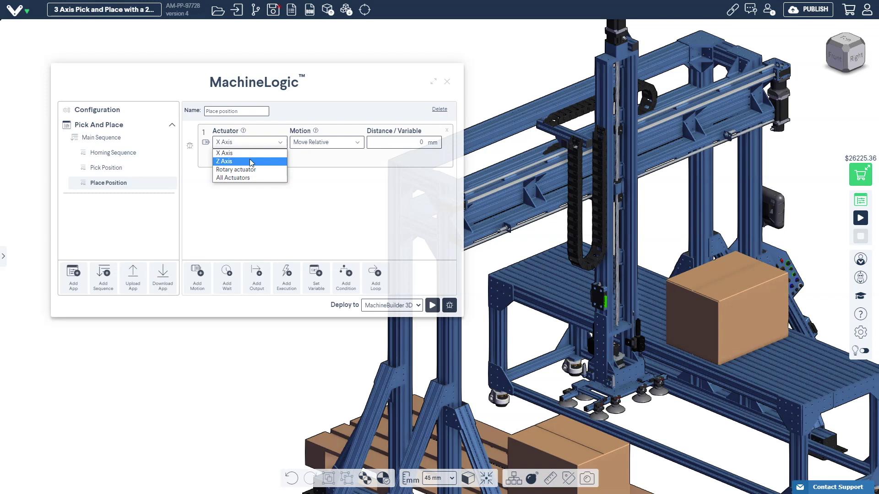
pyautogui.click(249, 159)
pyautogui.click(346, 143)
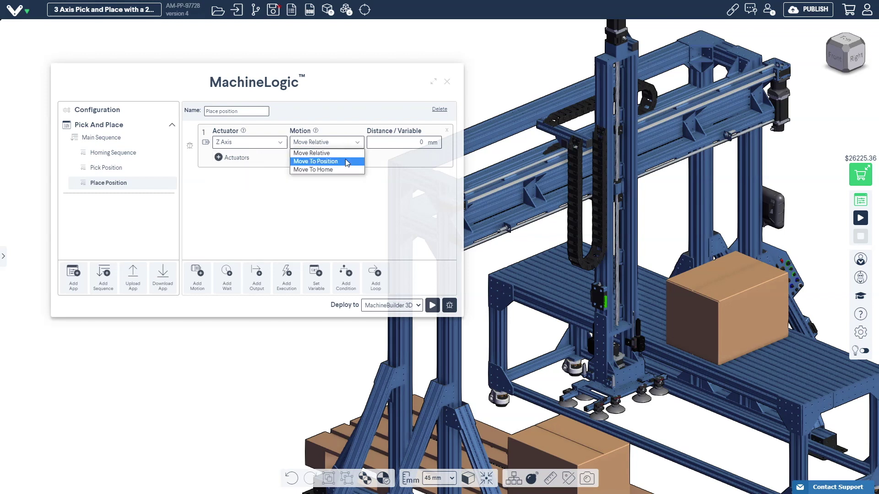
pyautogui.click(316, 162)
pyautogui.click(430, 144)
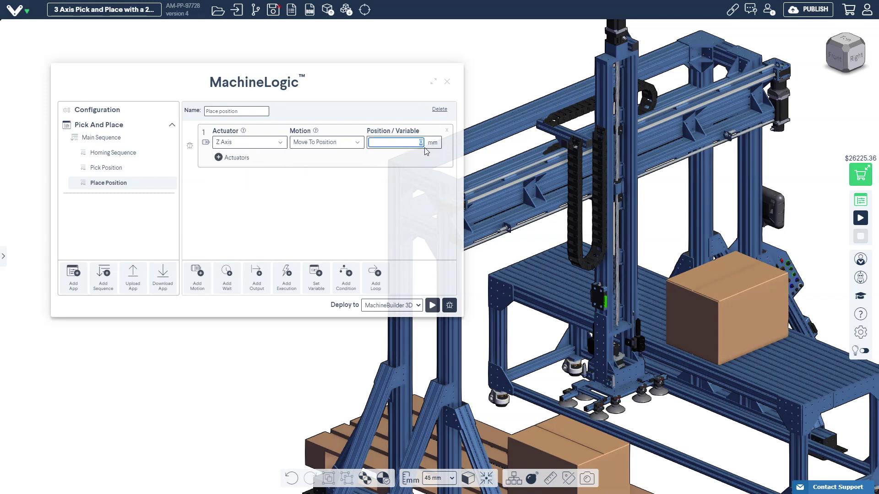
pyautogui.write('100')
pyautogui.click(351, 200)
pyautogui.click(205, 276)
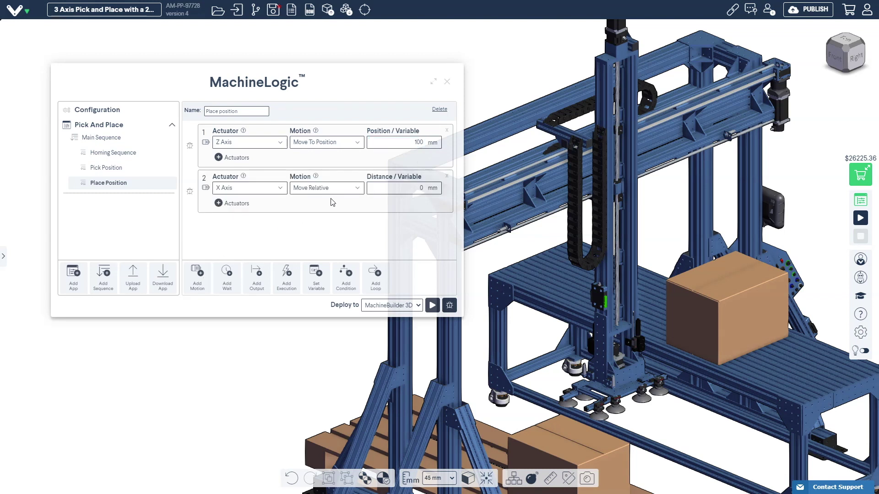
# Make motion 2 move X Axis to 1140 mm, with the Rotary actuator to 90 deg
pyautogui.click(348, 189)
pyautogui.click(343, 207)
pyautogui.click(233, 203)
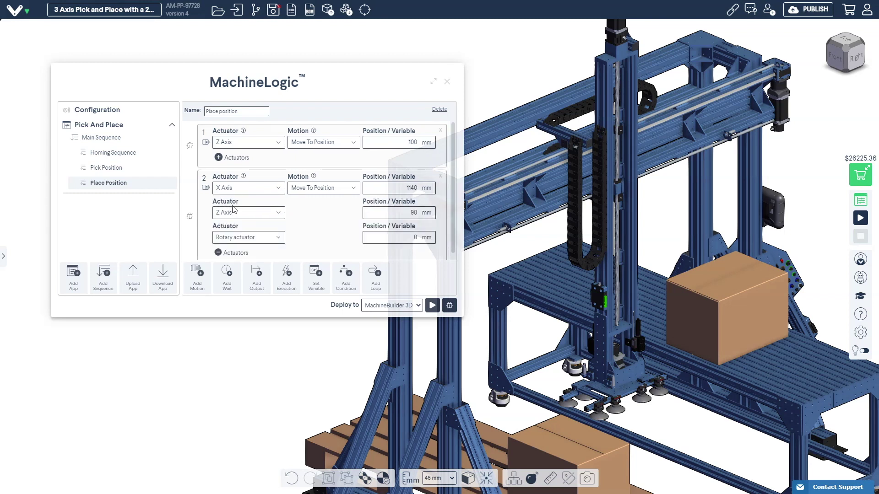
pyautogui.scroll(-1, 313, 222)
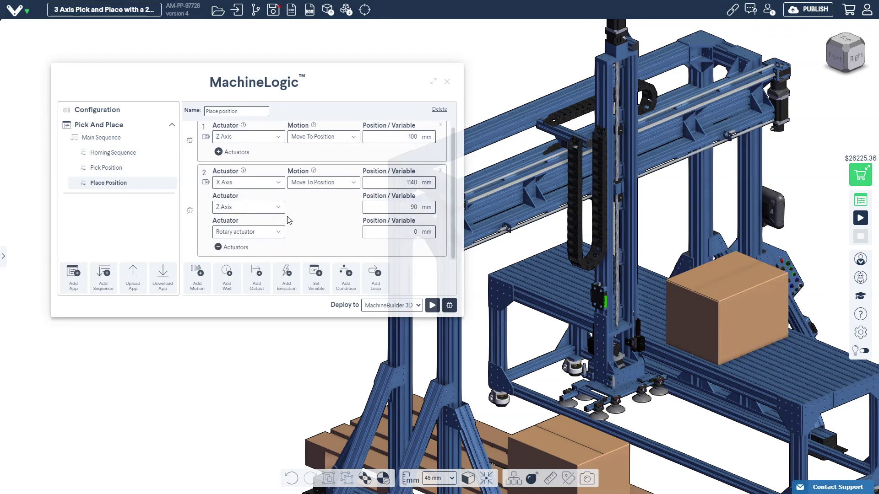
pyautogui.click(278, 231)
pyautogui.click(271, 233)
pyautogui.click(274, 212)
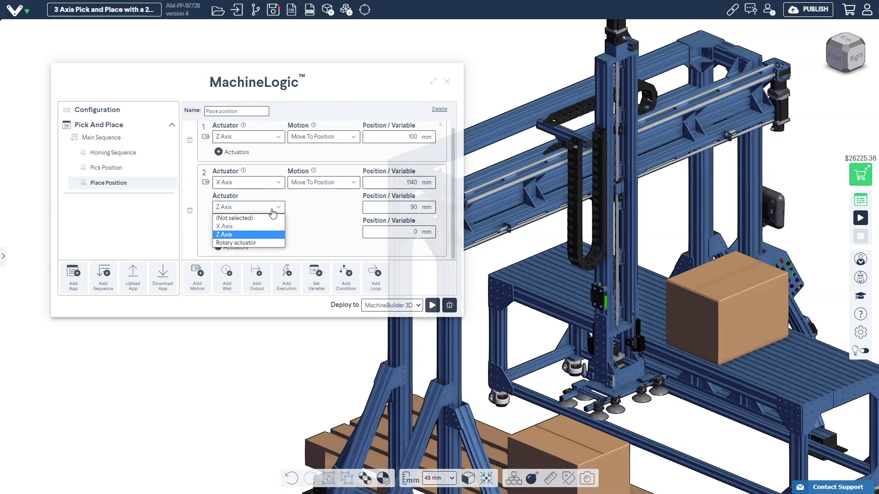
pyautogui.click(242, 243)
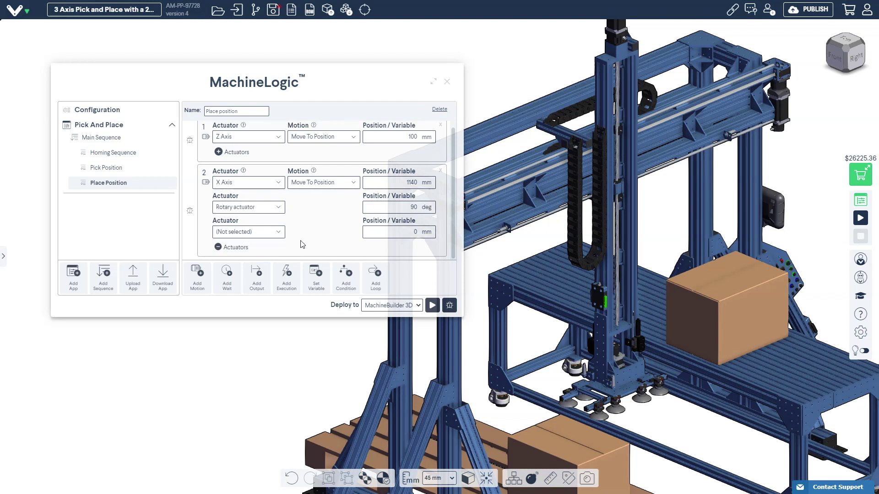
# Add motion 3 moving the Z Axis to position 770 mm
pyautogui.click(206, 273)
pyautogui.click(258, 234)
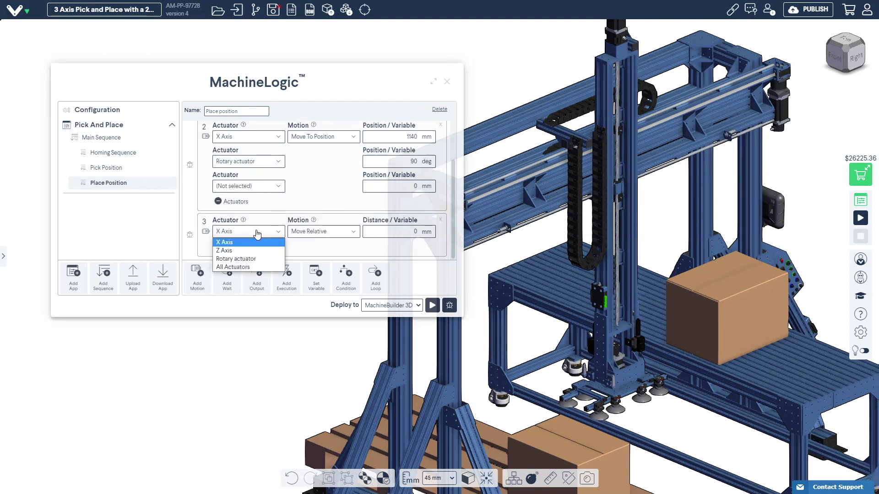
pyautogui.click(253, 250)
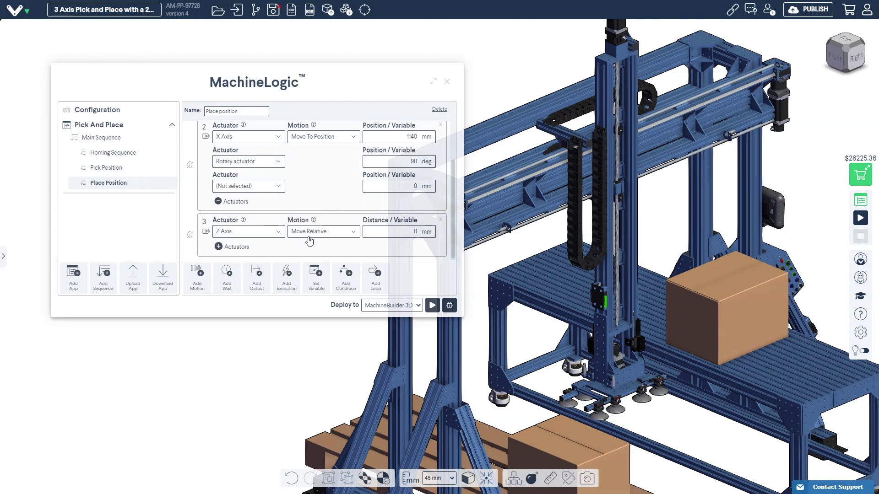
pyautogui.click(310, 235)
pyautogui.click(313, 251)
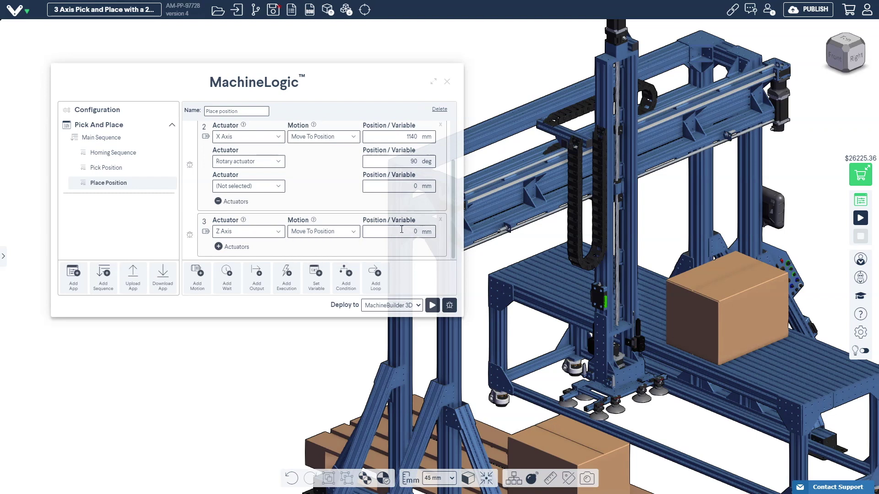
pyautogui.click(418, 230)
# Add motion 4 moving the Z Axis to position 100 mm, then open the Main sequence
pyautogui.click(197, 274)
pyautogui.click(247, 231)
pyautogui.click(253, 251)
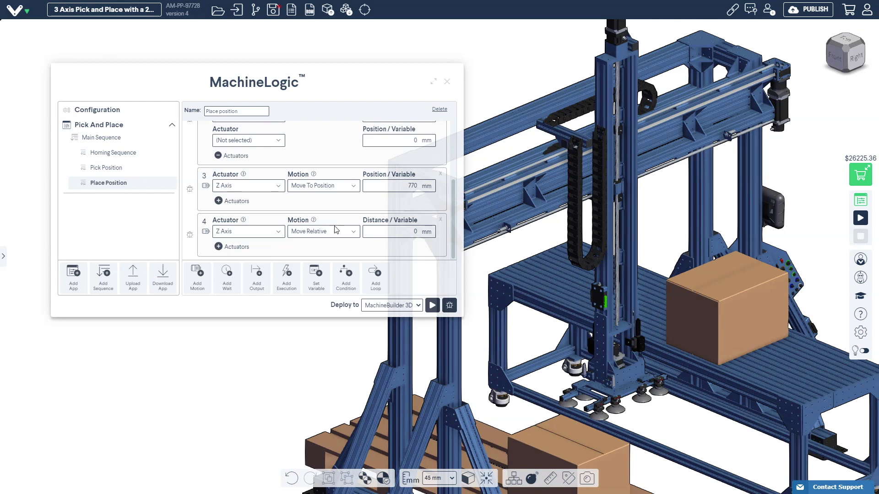
pyautogui.click(336, 230)
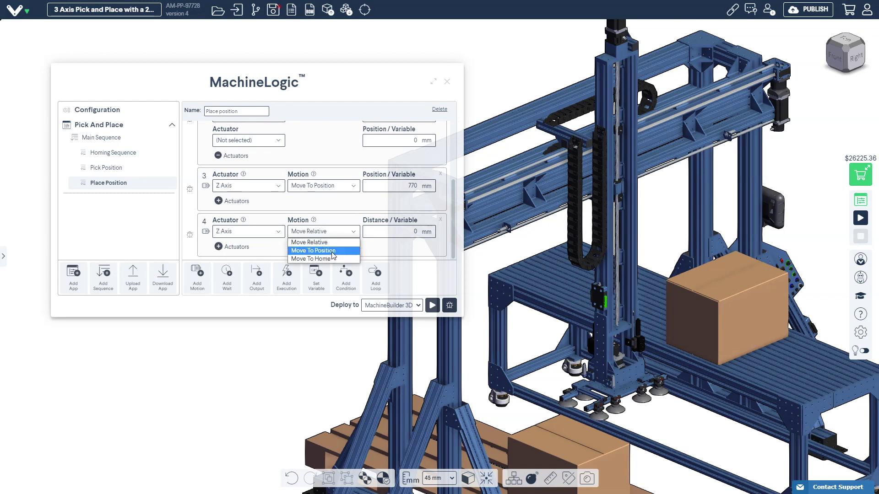
pyautogui.click(332, 250)
pyautogui.click(429, 232)
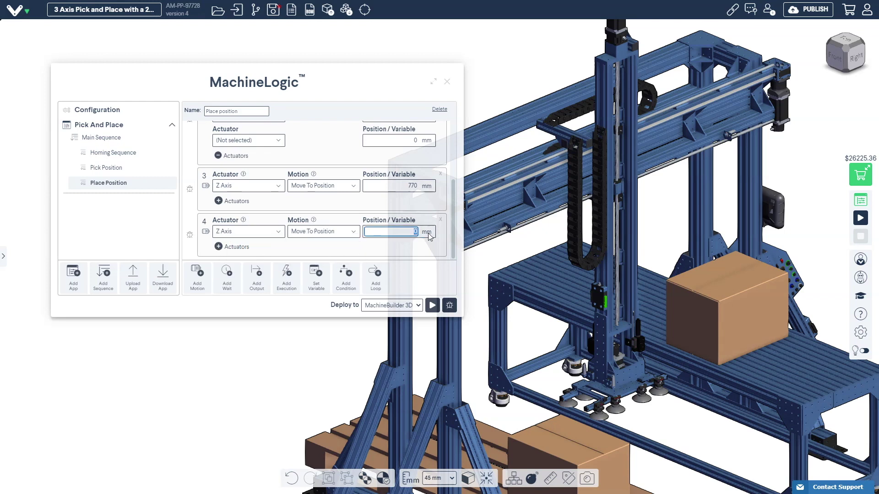
pyautogui.write('100')
pyautogui.click(163, 226)
pyautogui.click(114, 139)
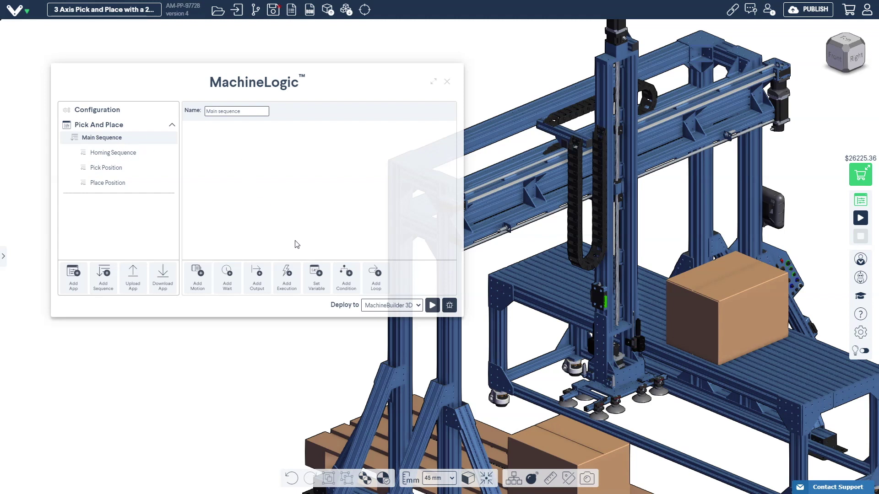
# Add a first Main sequence step set to Execute In Series for Homing sequence
pyautogui.click(286, 275)
pyautogui.click(268, 143)
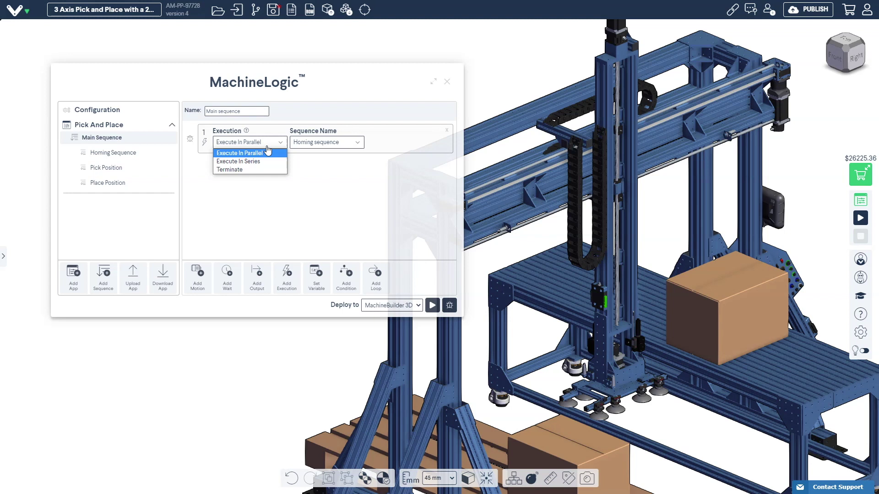
pyautogui.click(262, 161)
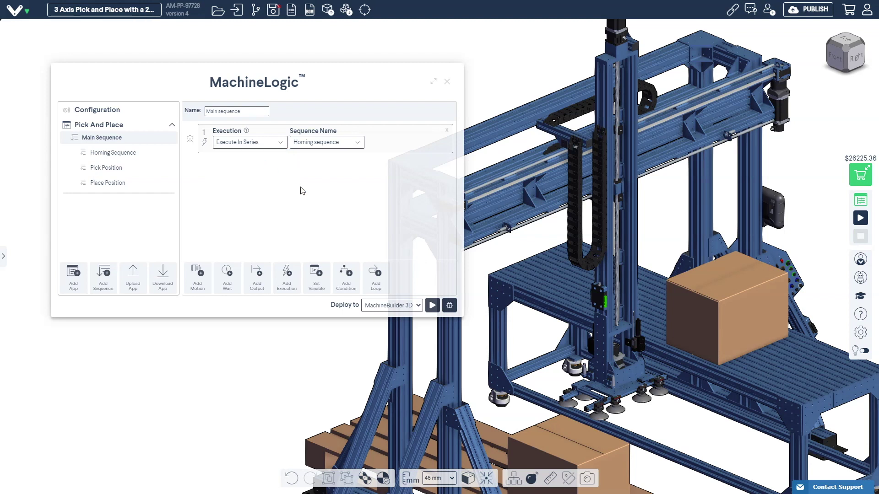
# Add a second Execute In Series step running the Pick position sequence
pyautogui.click(286, 274)
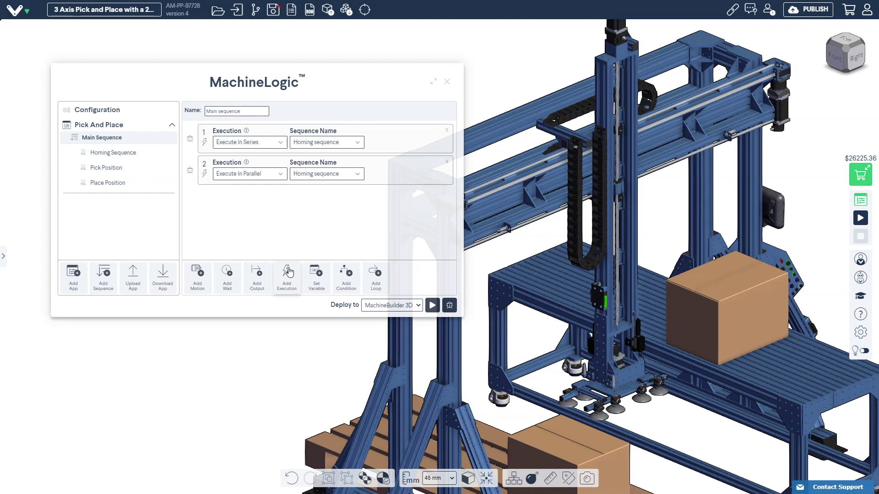
pyautogui.click(268, 176)
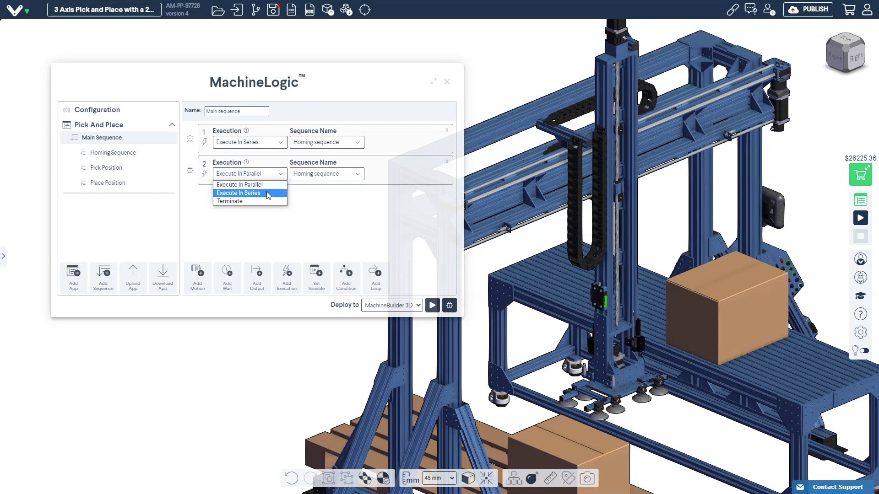
pyautogui.click(267, 192)
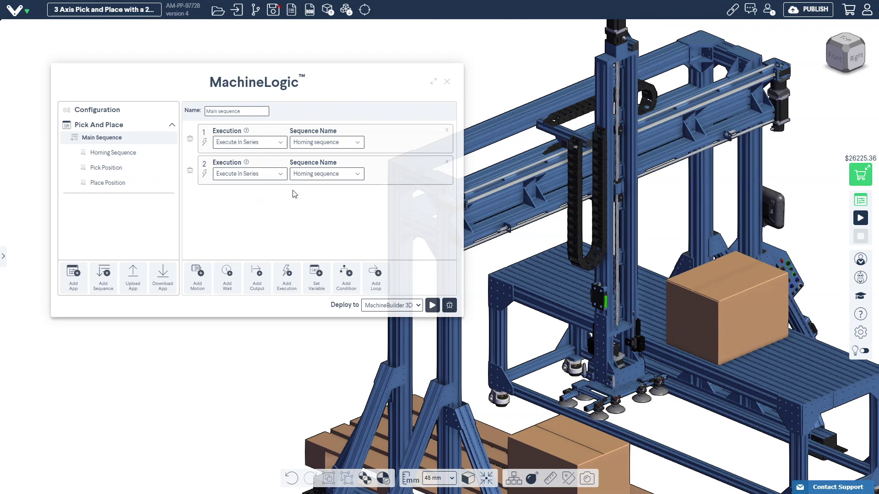
pyautogui.click(334, 175)
pyautogui.click(337, 192)
# Add a third Execute In Series step running the Place position sequence
pyautogui.click(286, 274)
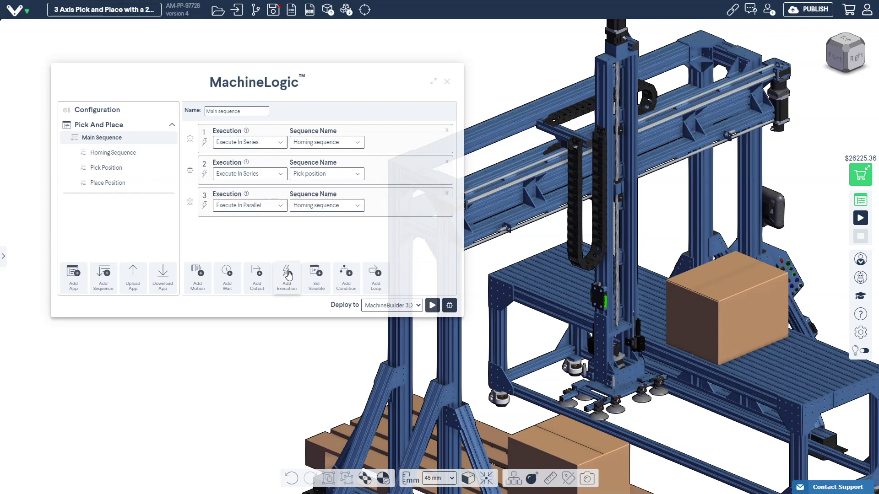
pyautogui.click(270, 210)
pyautogui.click(267, 224)
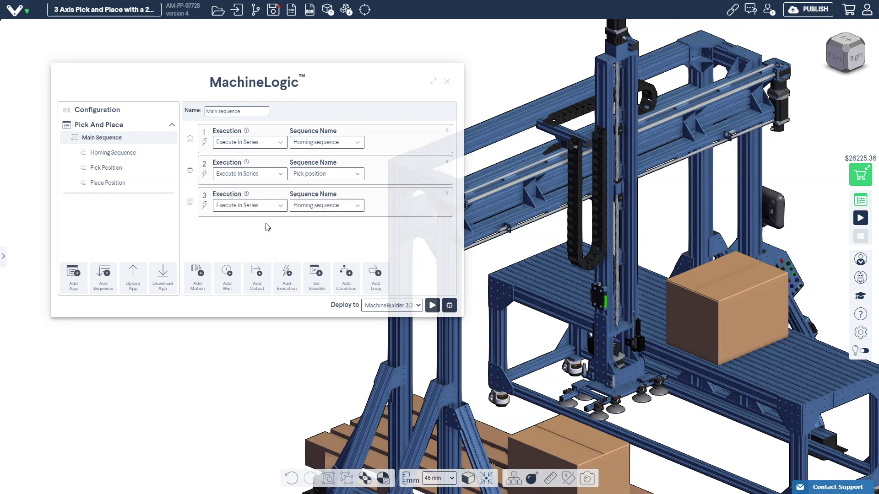
pyautogui.click(330, 208)
pyautogui.click(323, 231)
pyautogui.scroll(-5, 519, 249)
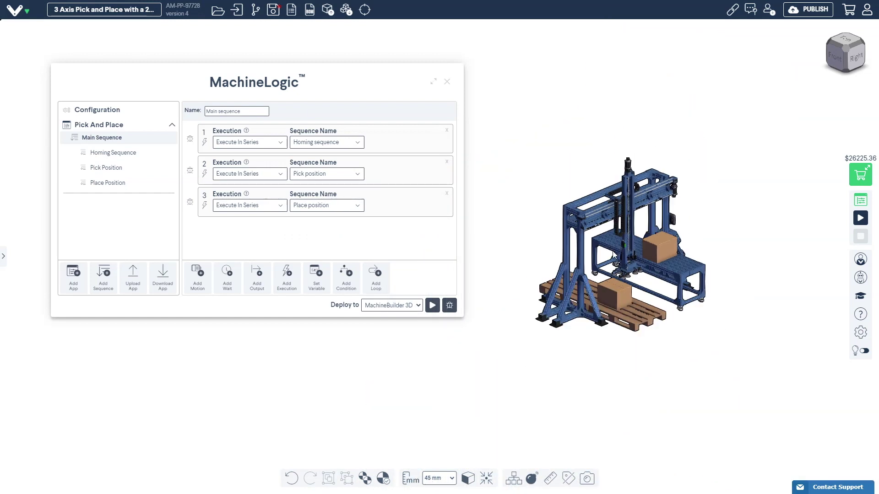
# Simulate the pick-and-place app on the 3D gantry machine
pyautogui.scroll(4, 615, 256)
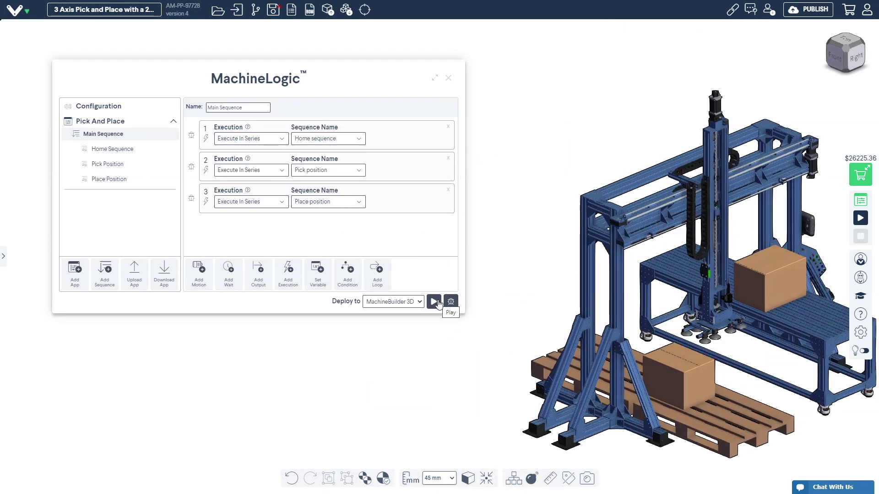
pyautogui.click(433, 302)
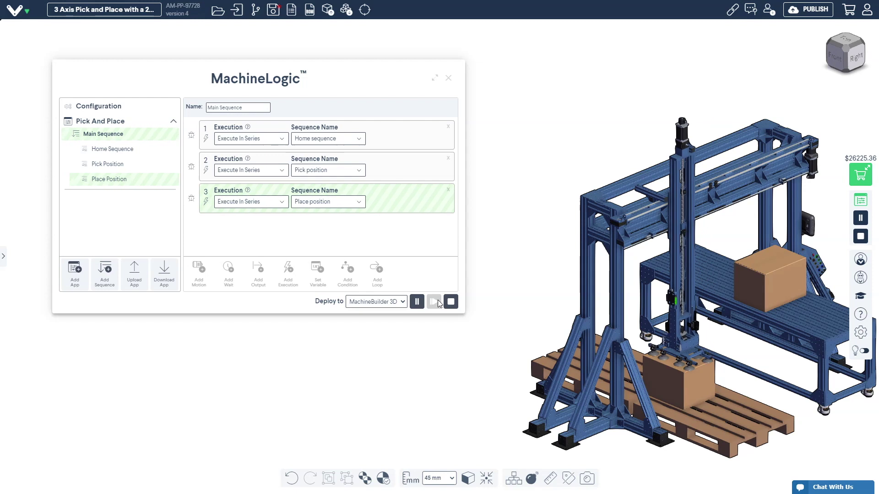
pyautogui.click(448, 78)
pyautogui.click(861, 218)
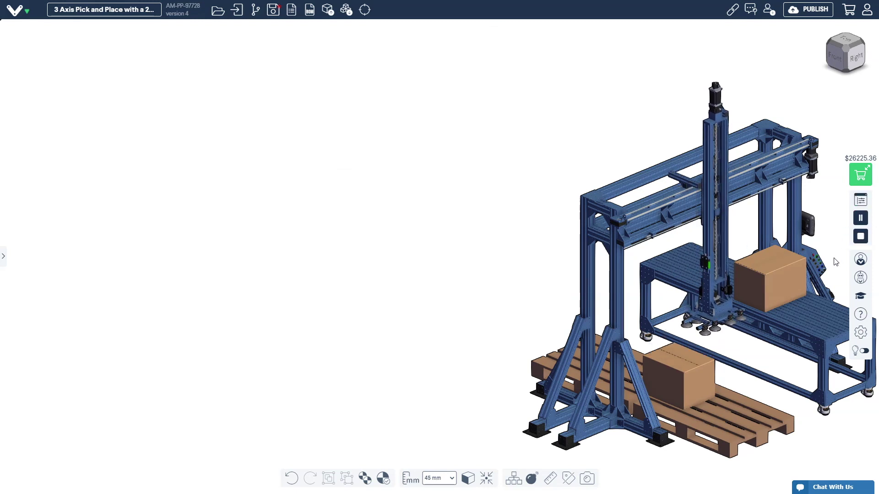
pyautogui.moveTo(821, 257); pyautogui.dragTo(656, 261, button='right')
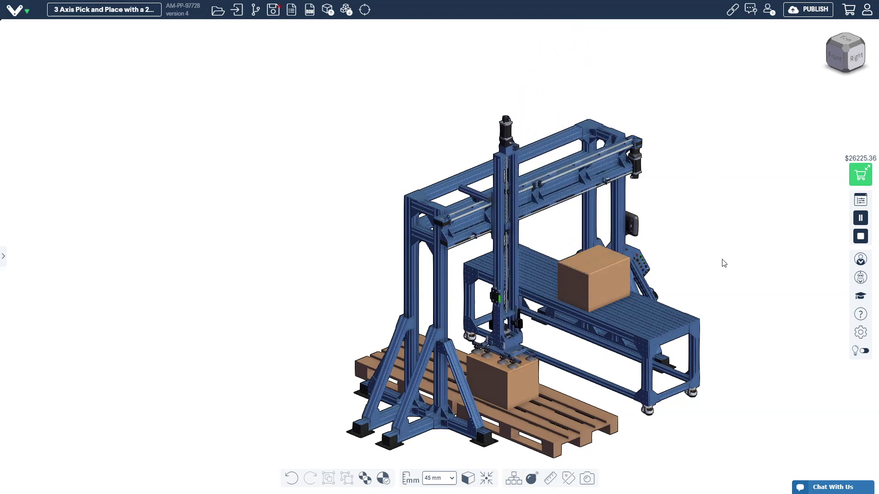
# Reset the simulation and download the app as Pick and place.json
pyautogui.click(860, 200)
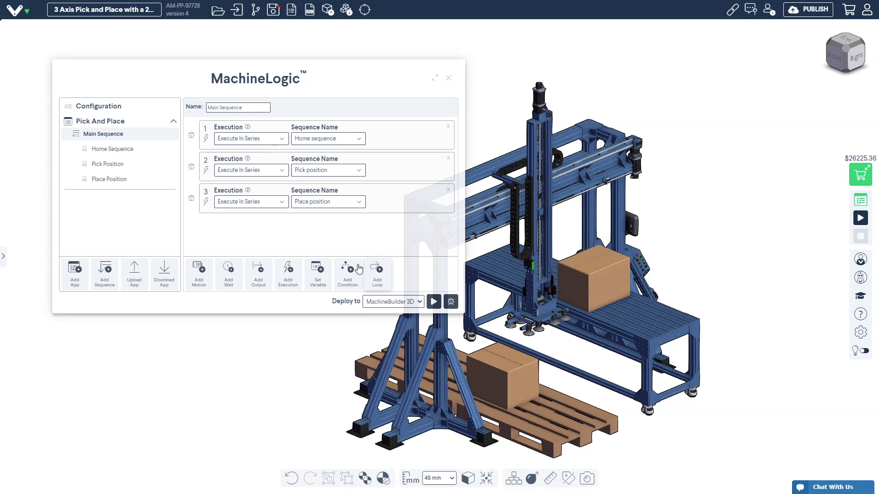
pyautogui.click(166, 279)
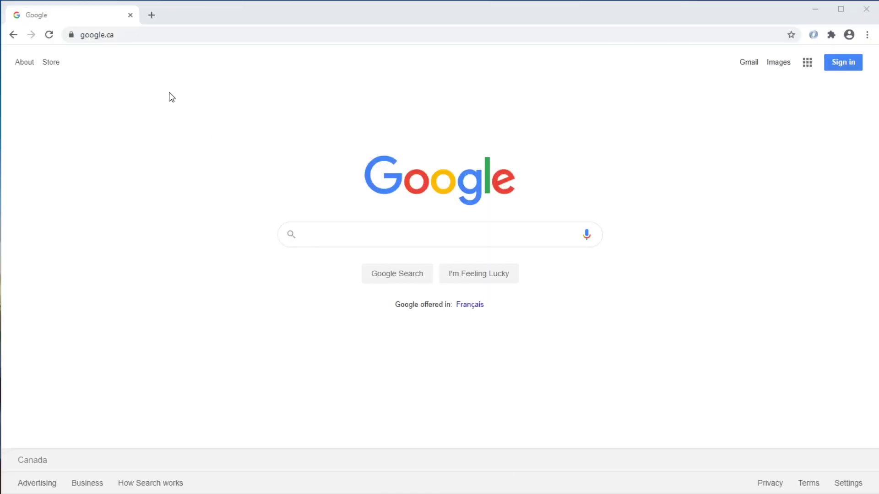
pyautogui.click(123, 32)
# Go to the controller at 192.168.7.2 and open its MachineLogic page
pyautogui.write('19')
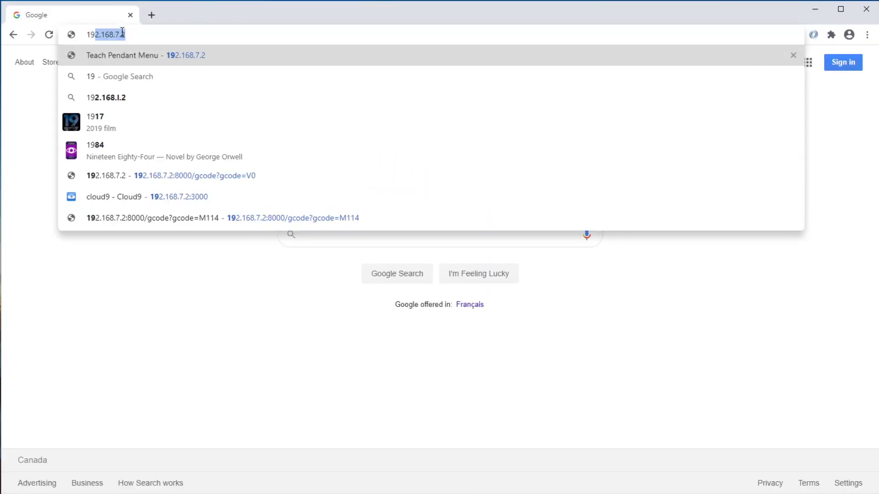
pyautogui.write('2.168.7.2')
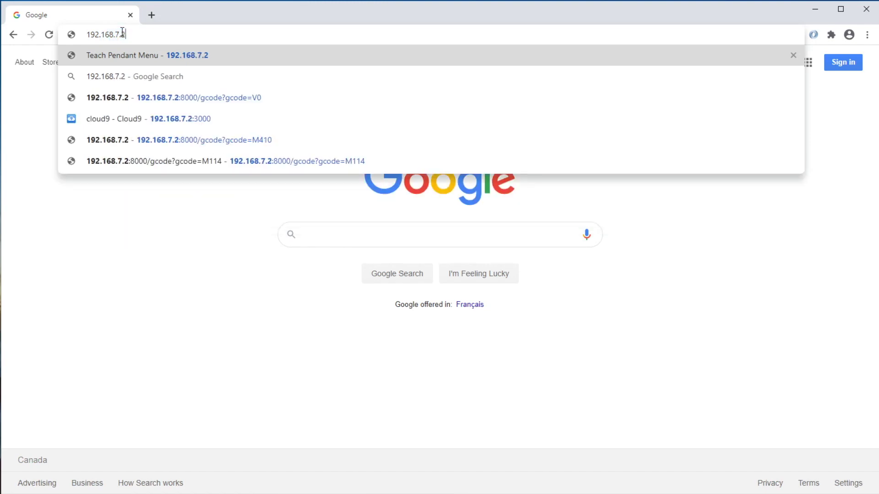
pyautogui.press('Return')
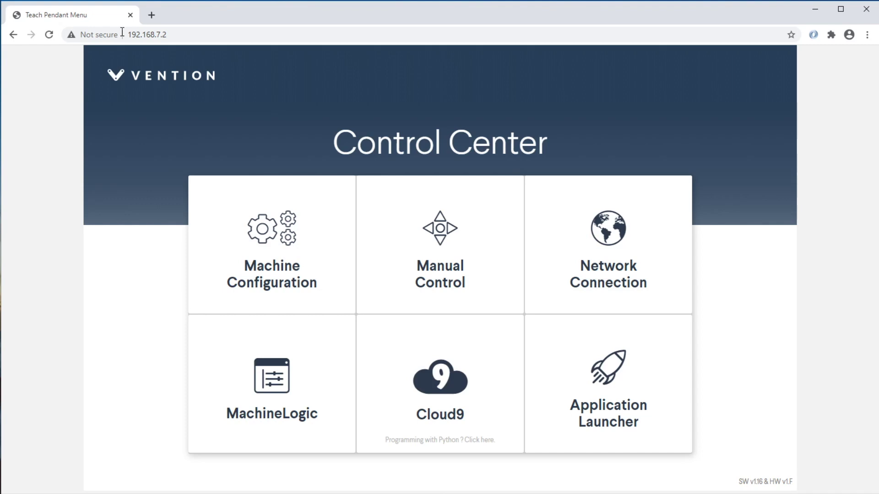
pyautogui.click(315, 377)
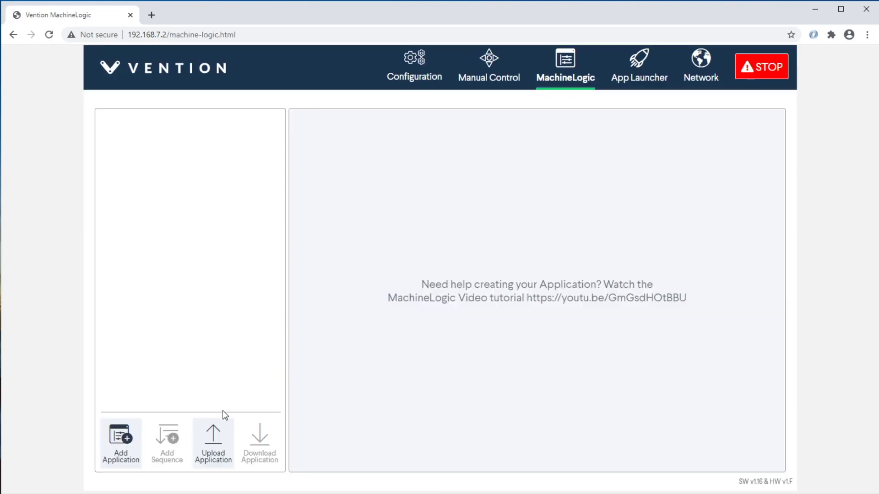
# Upload Pick and place.json to the controller
pyautogui.click(213, 439)
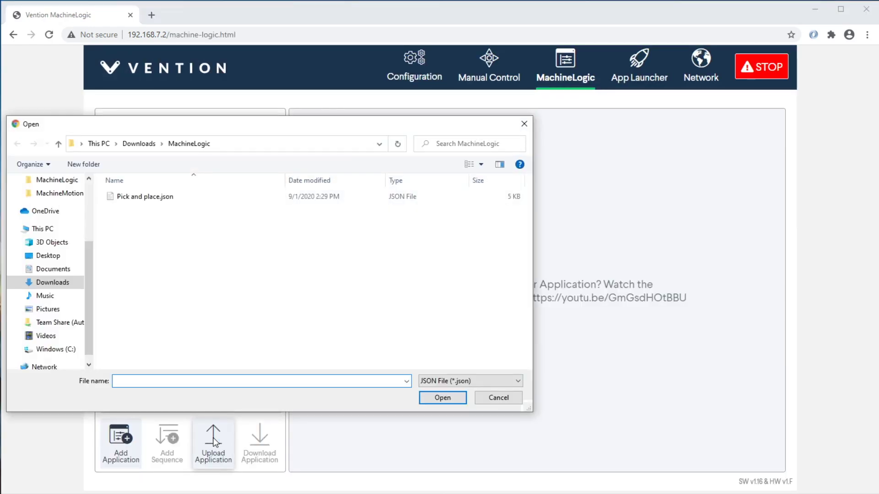
pyautogui.click(151, 200)
pyautogui.click(442, 397)
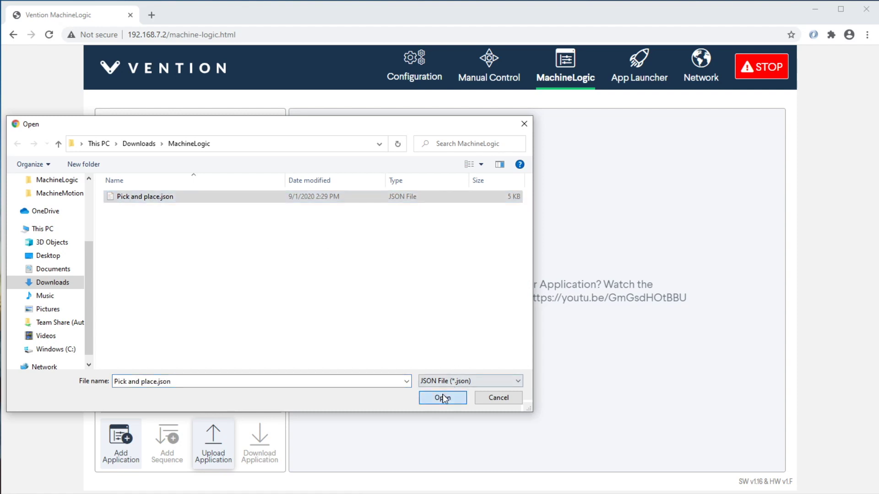
# Review the Main, Homing and Pick Position sequences, adjusting the Pick Position Z Axis value
pyautogui.click(176, 127)
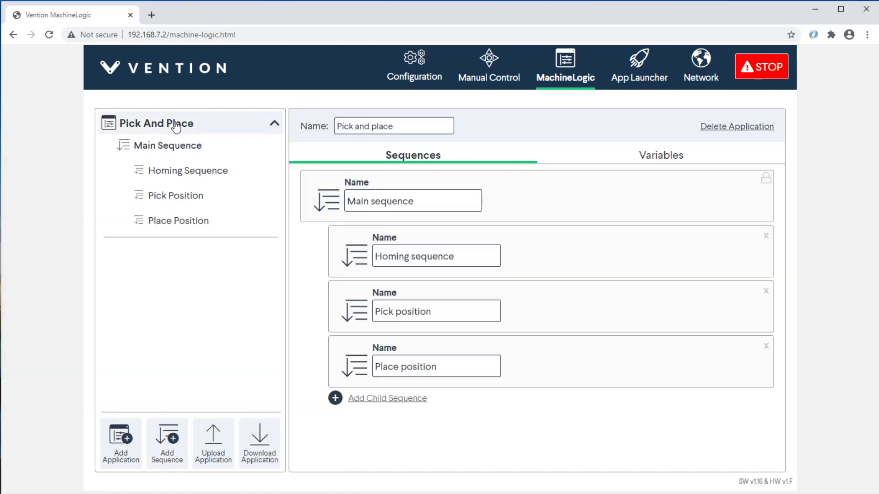
pyautogui.click(177, 147)
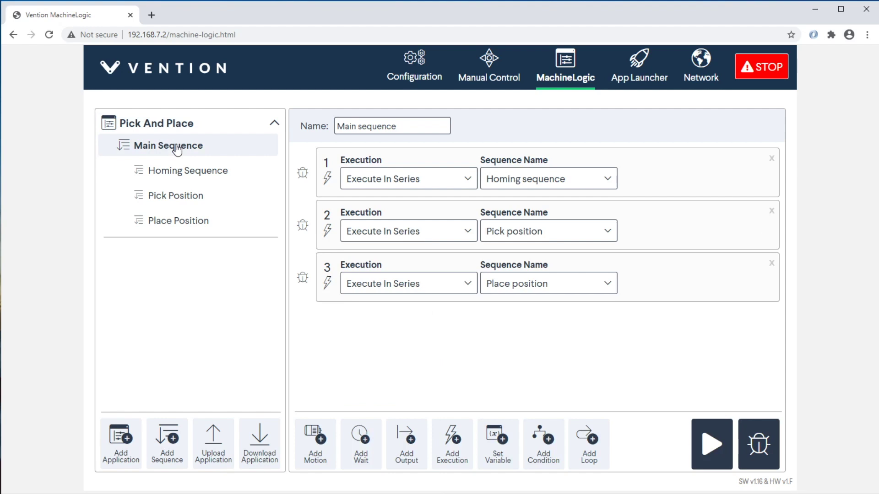
pyautogui.click(173, 173)
pyautogui.click(176, 197)
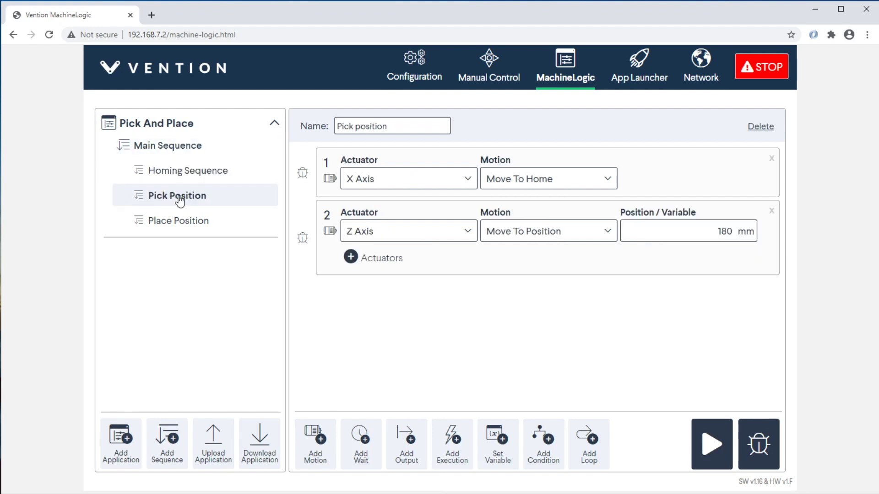
pyautogui.doubleClick(731, 233)
pyautogui.press('BackSpace')
pyautogui.press('BackSpace')
pyautogui.press('BackSpace')
pyautogui.write('80')
pyautogui.press('BackSpace')
pyautogui.press('BackSpace')
pyautogui.press('BackSpace')
# Test-run the app from the Main sequence, then stop it
pyautogui.click(186, 150)
pyautogui.click(710, 444)
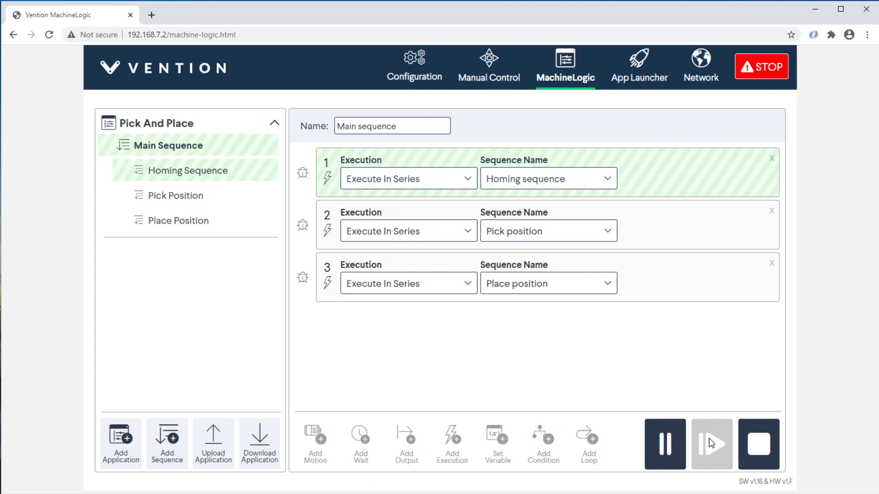
pyautogui.click(756, 446)
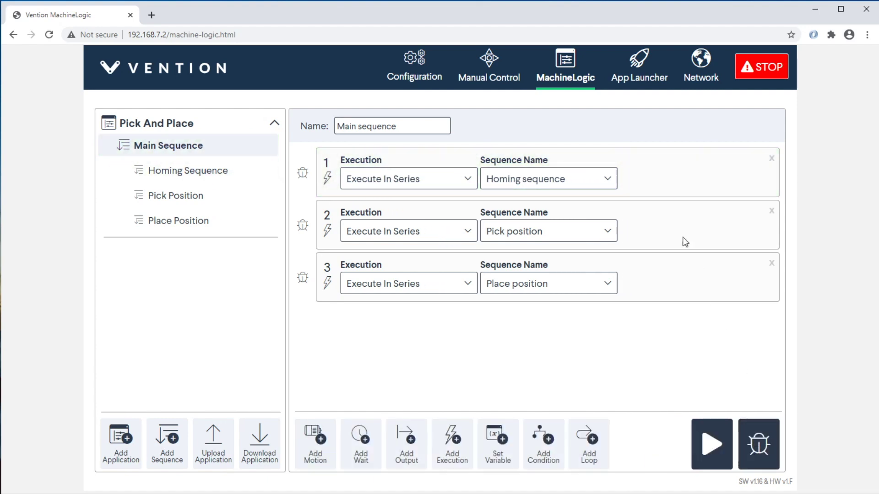
pyautogui.click(634, 75)
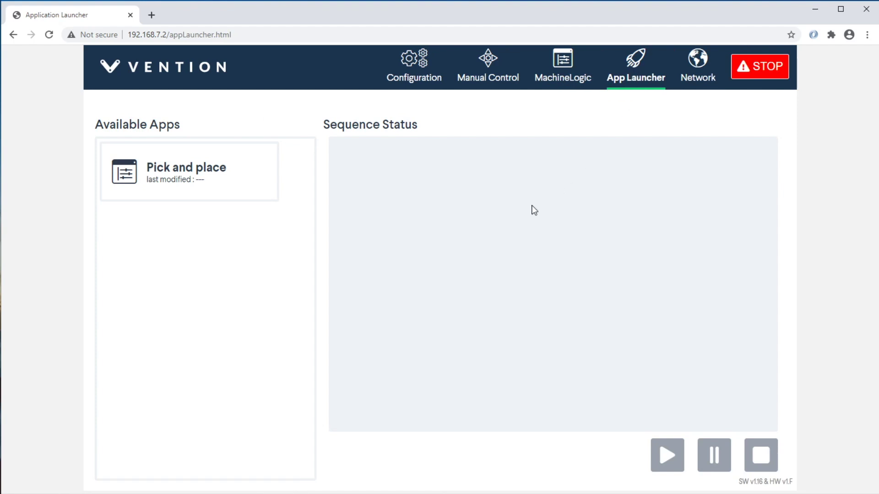
# Select the Pick and place app in the App Launcher and start it
pyautogui.click(244, 194)
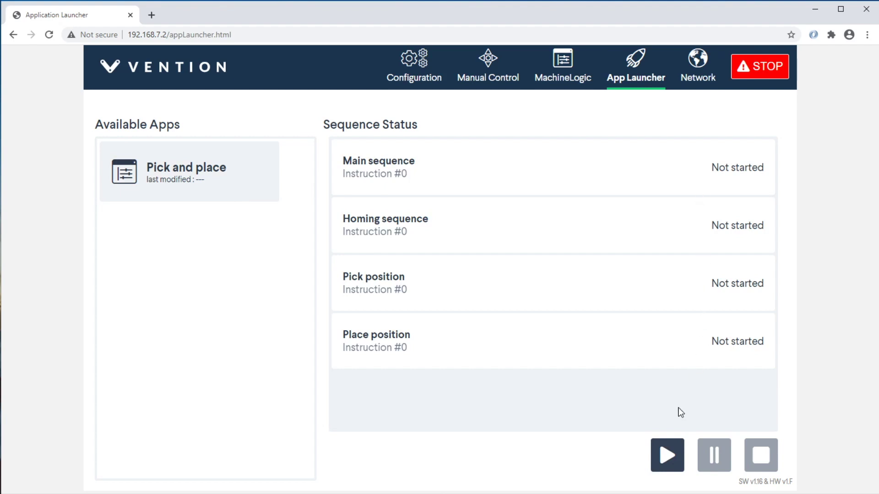
pyautogui.click(665, 454)
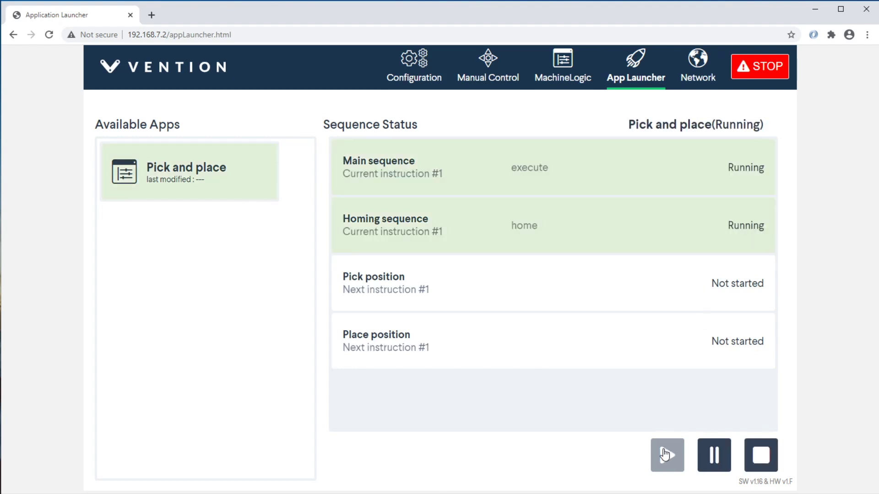